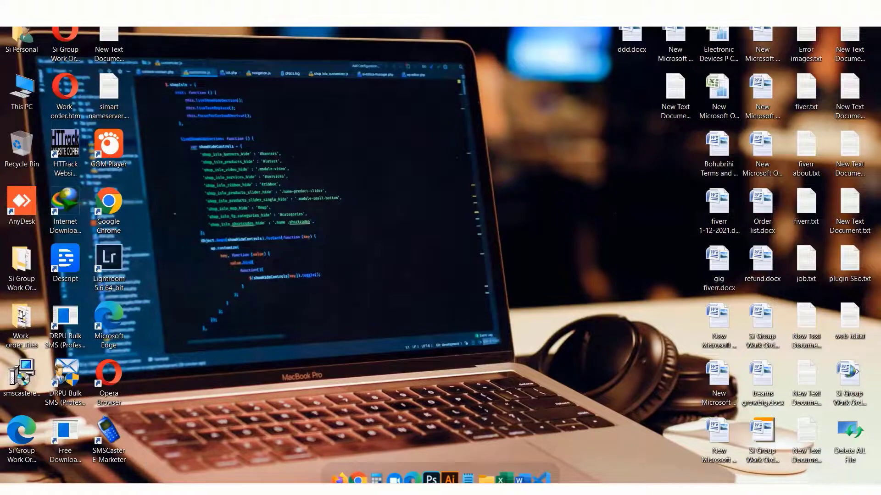
- Open Microsoft Edge and look through the donations.sigroup.com.bd home page
{"action": "left_click", "coordinate": [124, 436]}
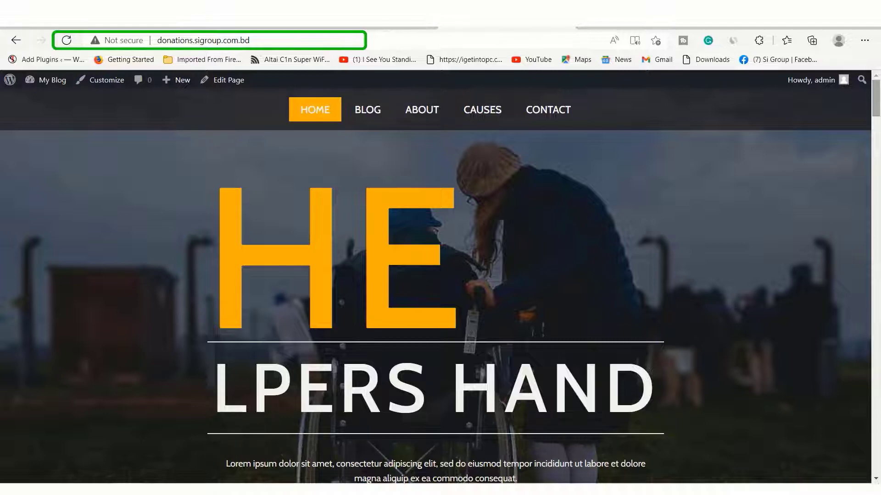
{"action": "left_click_drag", "start_coordinate": [876, 118], "coordinate": [850, 243]}
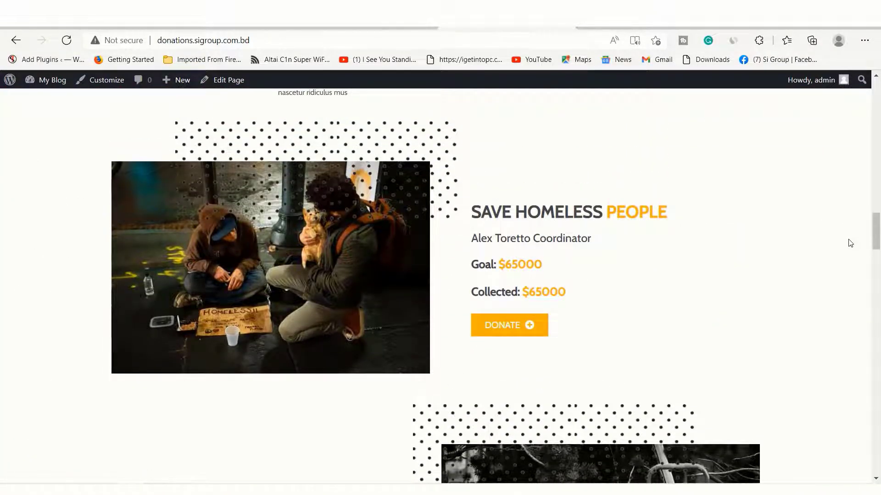
{"action": "left_click_drag", "start_coordinate": [872, 246], "coordinate": [876, 104]}
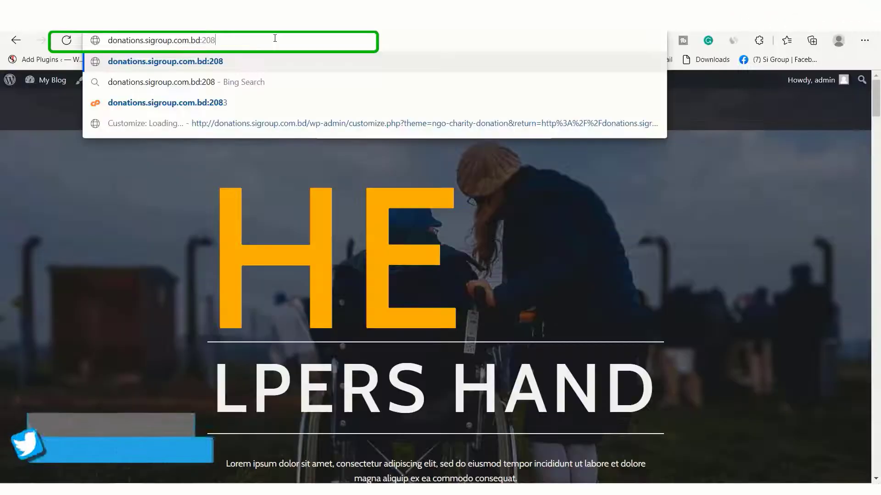
- Go to the hosting login at donations.sigroup.com.bd:2083 and log in to cPanel with the saved credentials
{"action": "type", "text": "3"}
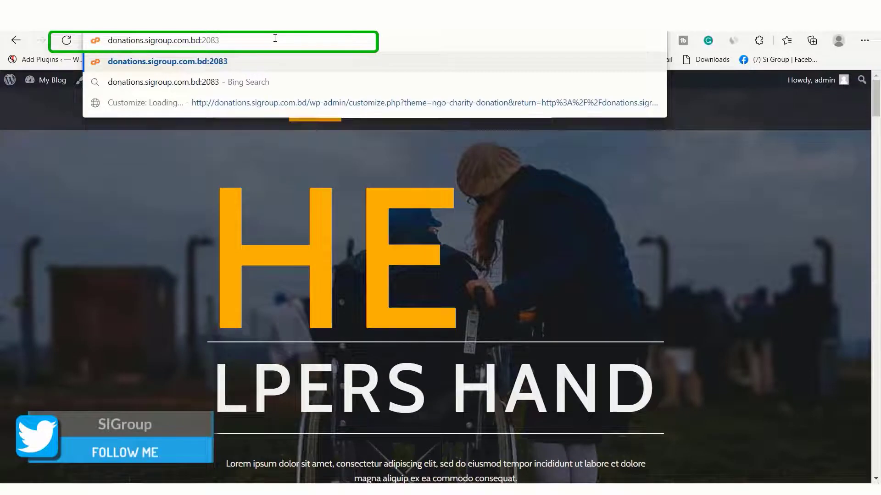
{"action": "key", "text": "Return"}
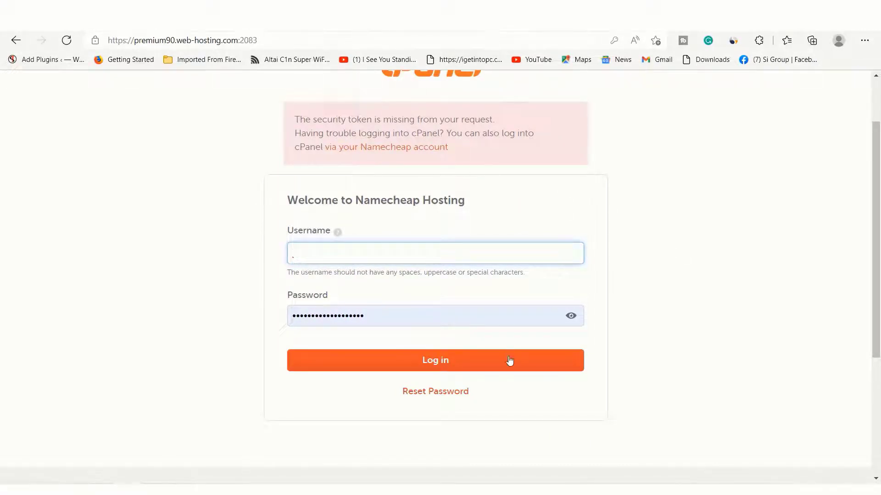
{"action": "left_click", "coordinate": [440, 361]}
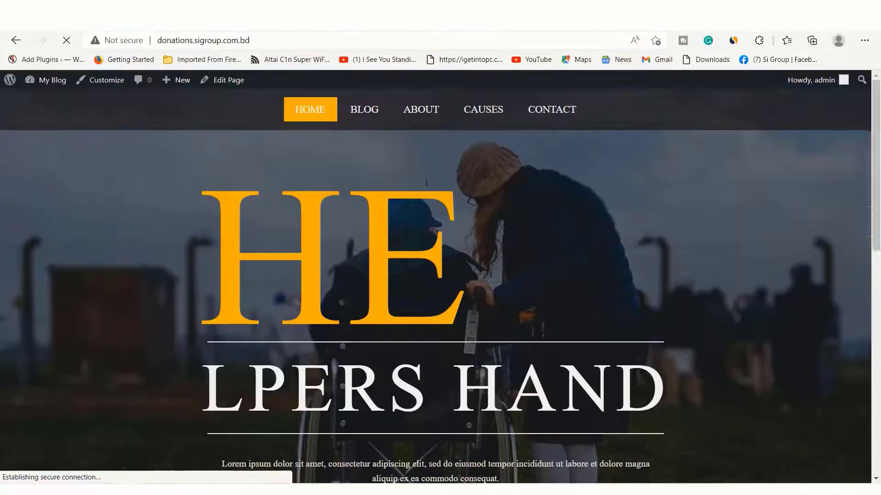
- Look over the donations site's home and Blog pages, ending on the home page
{"action": "mouse_move", "coordinate": [876, 89]}
{"action": "left_mouse_down"}
{"action": "mouse_move", "coordinate": [879, 186]}
{"action": "mouse_move", "coordinate": [877, 90]}
{"action": "left_mouse_up"}
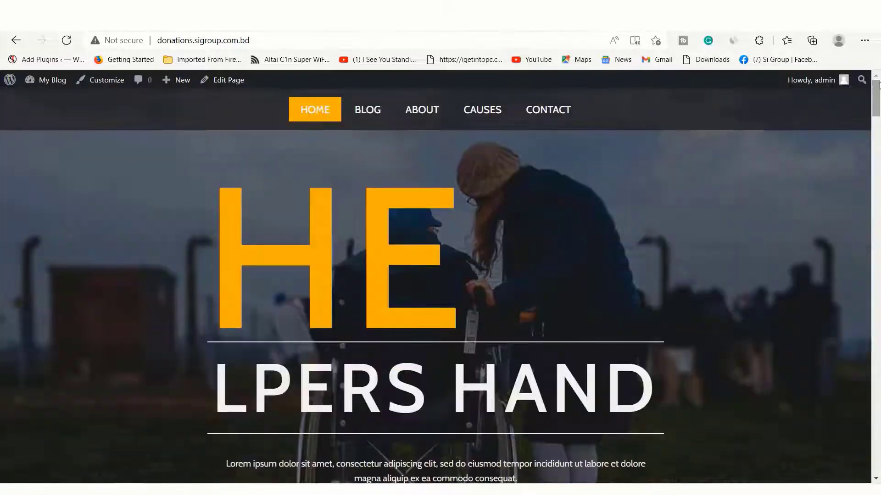
{"action": "left_click", "coordinate": [357, 116]}
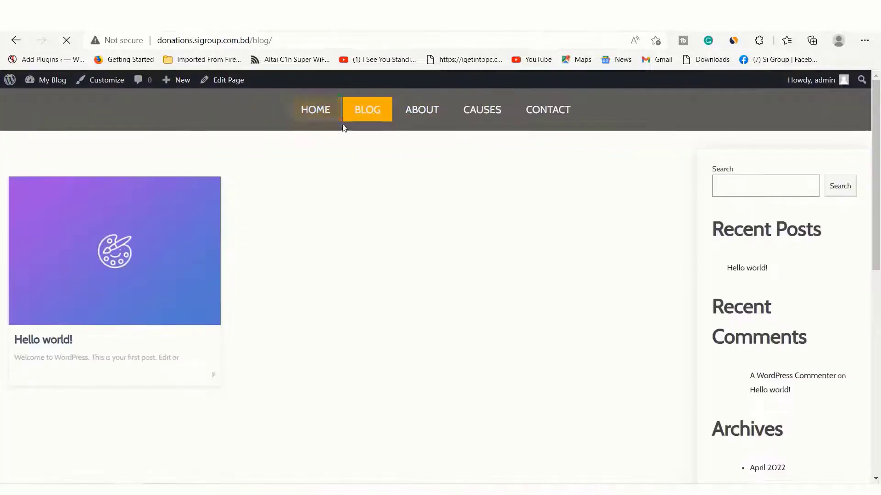
{"action": "left_click", "coordinate": [303, 115]}
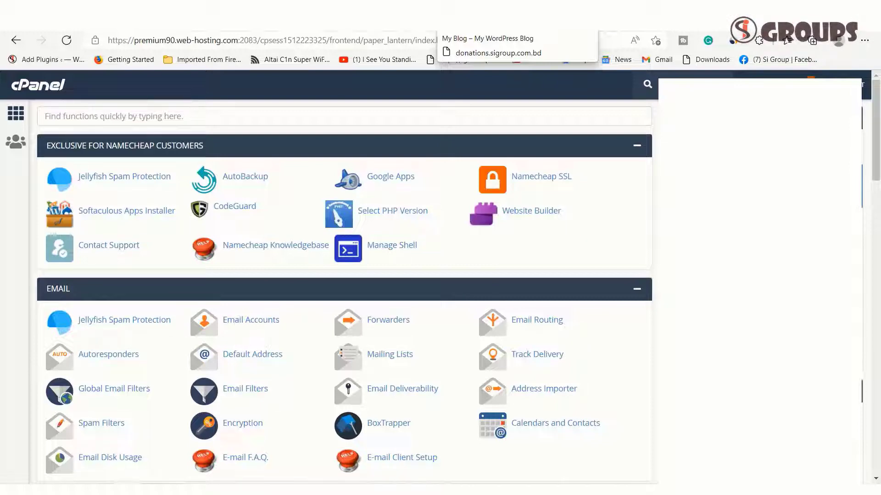
{"action": "left_click", "coordinate": [477, 21]}
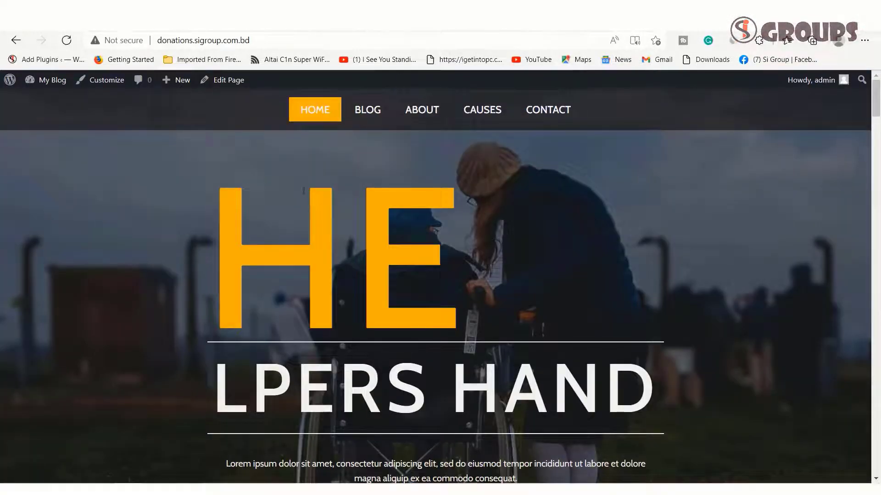
{"action": "left_click_drag", "start_coordinate": [876, 112], "coordinate": [877, 65]}
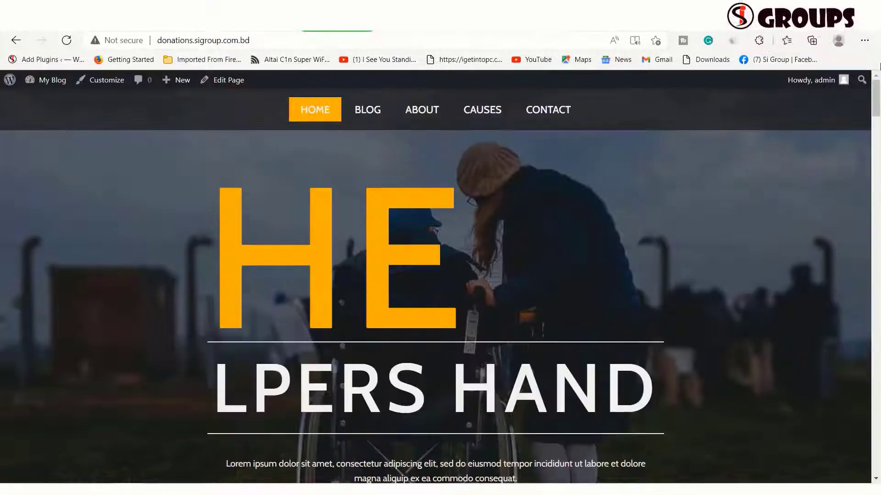
- Return to cPanel and open the WordPress Management page of the Softaculous Apps Installer
{"action": "left_click", "coordinate": [377, 21]}
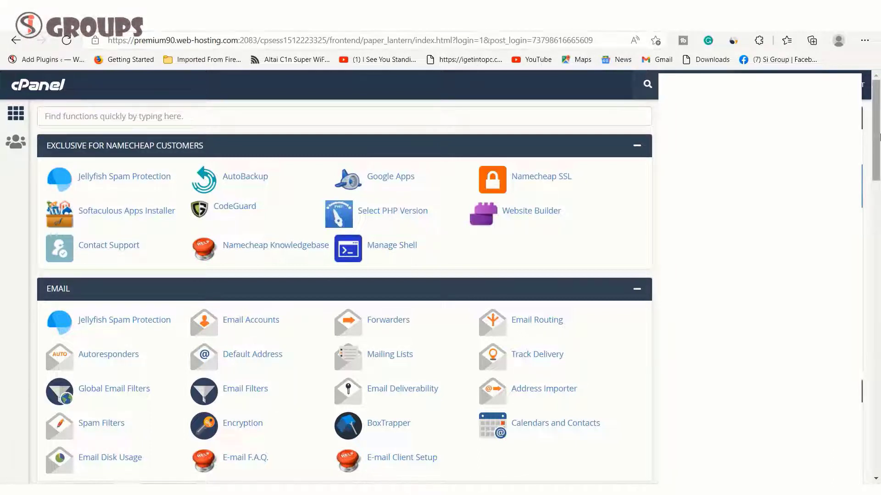
{"action": "scroll", "coordinate": [879, 146], "scroll_direction": "down", "scroll_amount": 1}
{"action": "left_click_drag", "start_coordinate": [879, 146], "coordinate": [878, 101]}
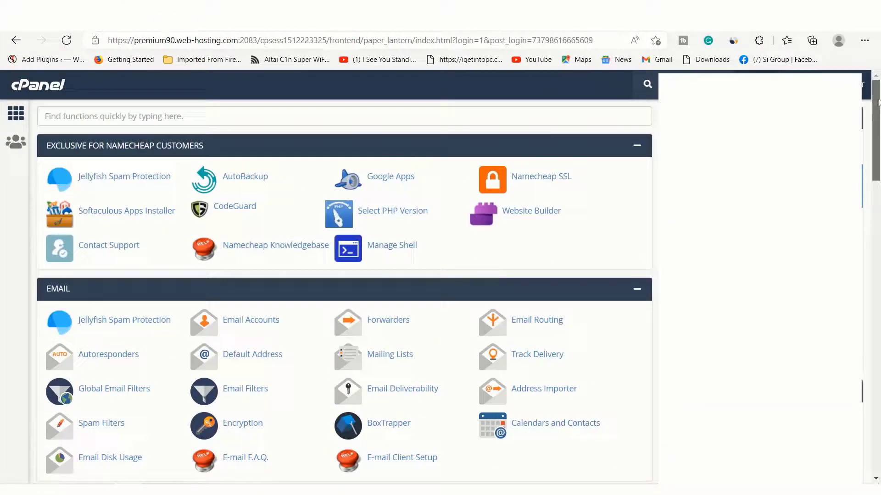
{"action": "left_click", "coordinate": [133, 217]}
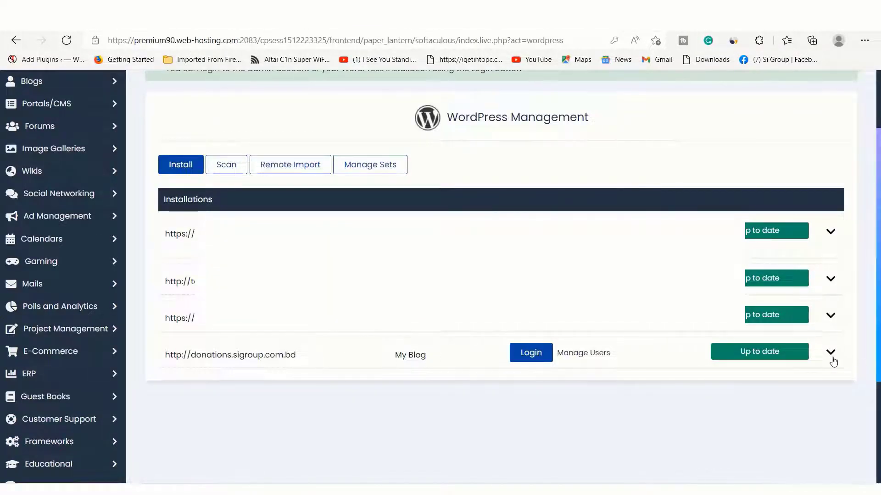
- Expand the donations.sigroup.com.bd WordPress installation and show its Database Details
{"action": "left_click", "coordinate": [830, 352]}
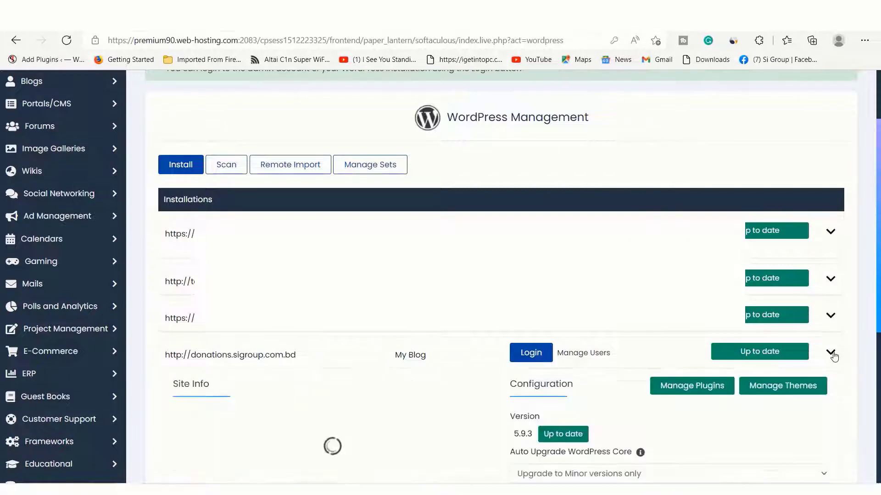
{"action": "scroll", "coordinate": [879, 245], "scroll_direction": "down", "scroll_amount": 1}
{"action": "left_click_drag", "start_coordinate": [879, 246], "coordinate": [879, 381]}
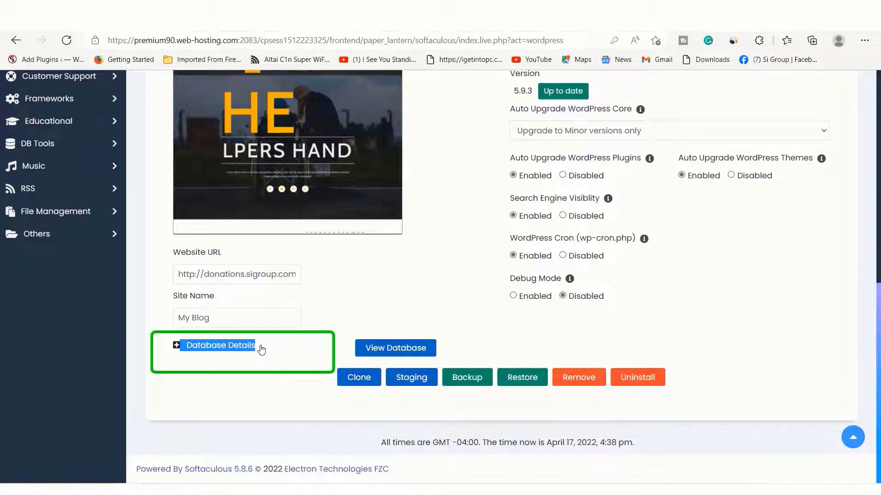
{"action": "left_click", "coordinate": [176, 346]}
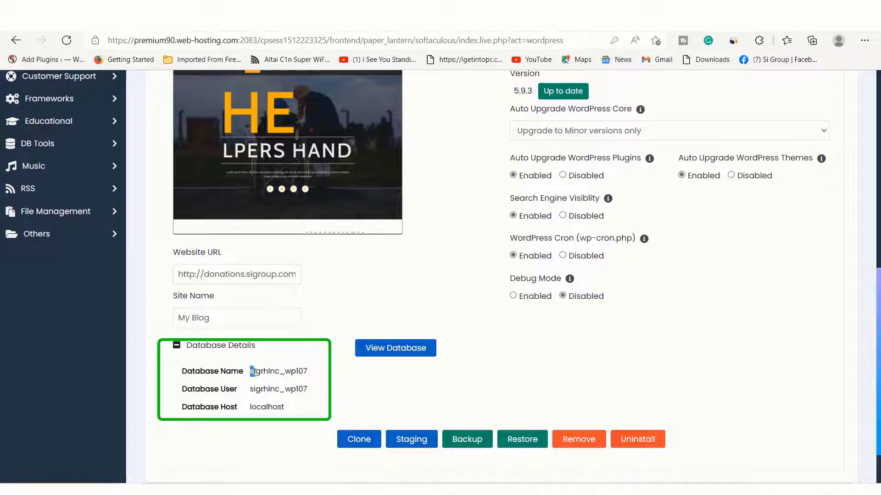
- Copy the database name sigrhlnc_wp107 from the installation's Database Details
{"action": "mouse_move", "coordinate": [309, 384]}
{"action": "left_mouse_down"}
{"action": "mouse_move", "coordinate": [313, 403]}
{"action": "mouse_move", "coordinate": [310, 384]}
{"action": "mouse_move", "coordinate": [313, 392]}
{"action": "left_mouse_up"}
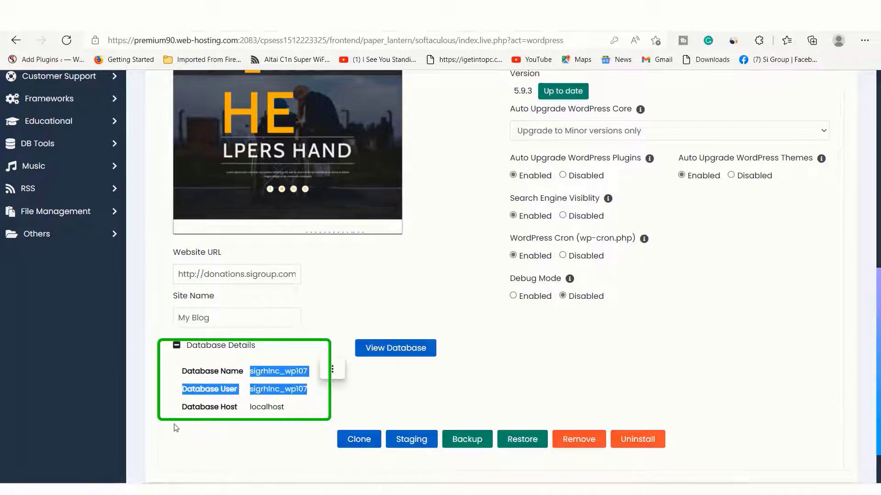
{"action": "double_click", "coordinate": [306, 373]}
{"action": "key", "text": "ctrl+c"}
{"action": "right_click", "coordinate": [300, 372]}
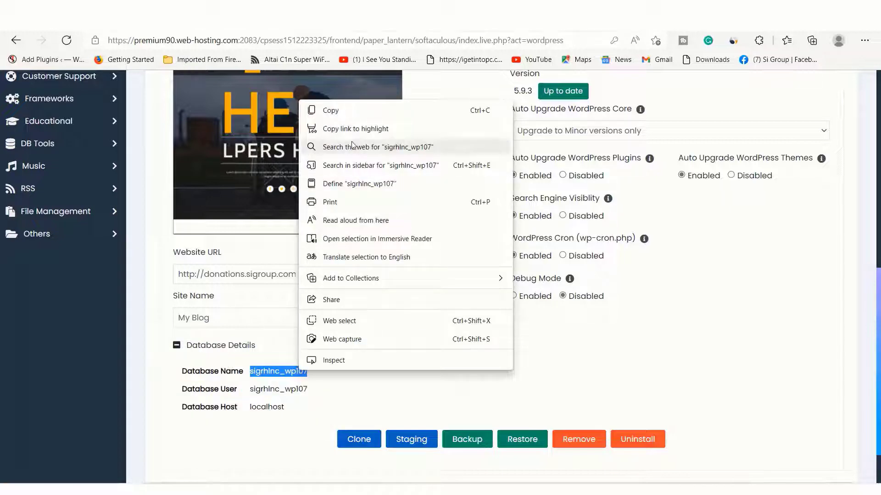
{"action": "left_click", "coordinate": [321, 109]}
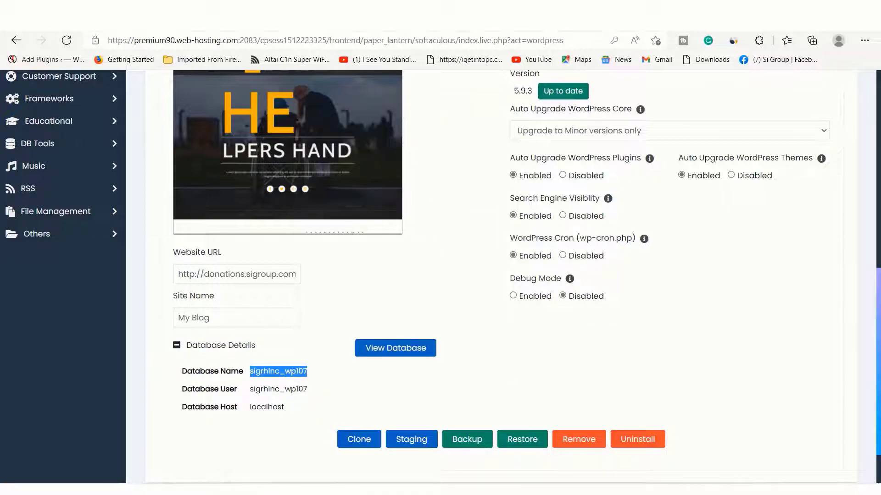
- Paste the copied database name into the address bar of a new browser tab without submitting it
{"action": "key", "text": "ctrl+t"}
{"action": "right_click", "coordinate": [540, 43]}
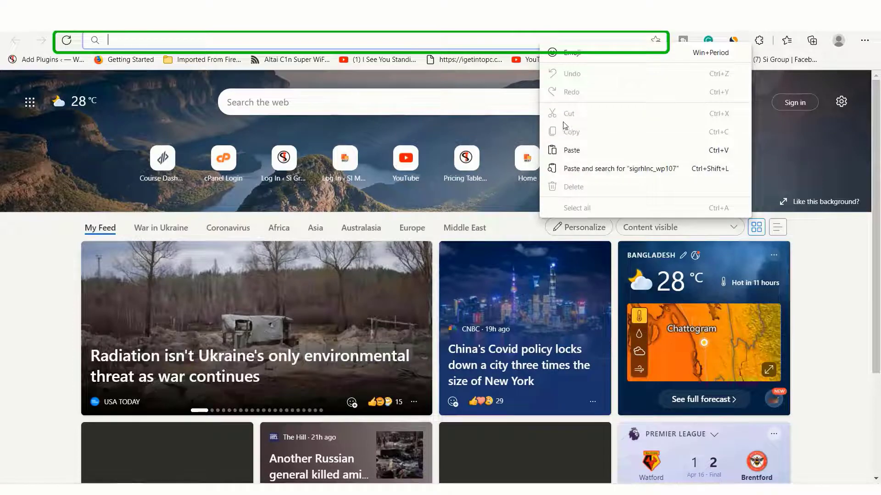
{"action": "left_click", "coordinate": [568, 150]}
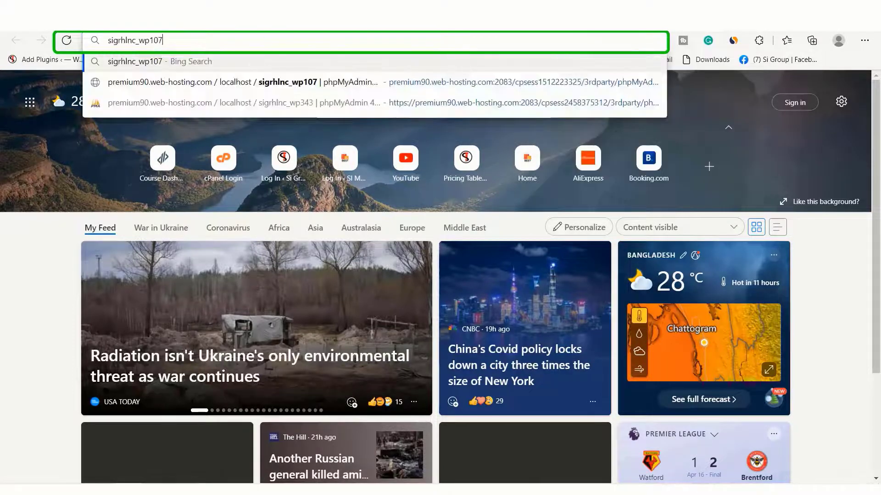
- Go back to the cPanel home page and open phpMyAdmin
{"action": "key", "text": "ctrl+shift+Tab"}
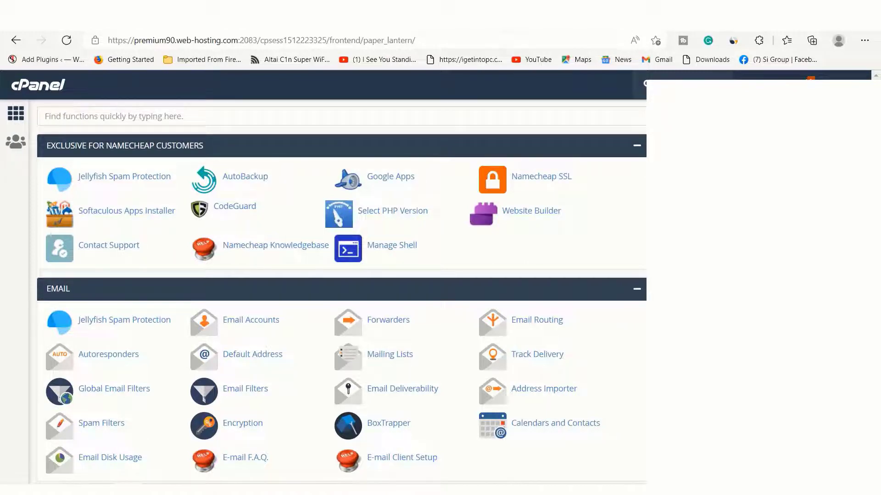
{"action": "scroll", "coordinate": [341, 292], "scroll_direction": "down", "scroll_amount": 7}
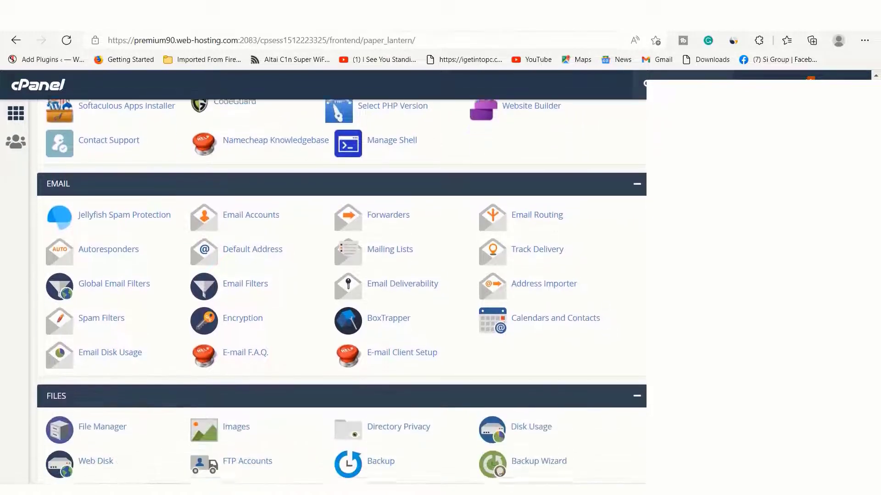
{"action": "scroll", "coordinate": [239, 390], "scroll_direction": "down", "scroll_amount": 5}
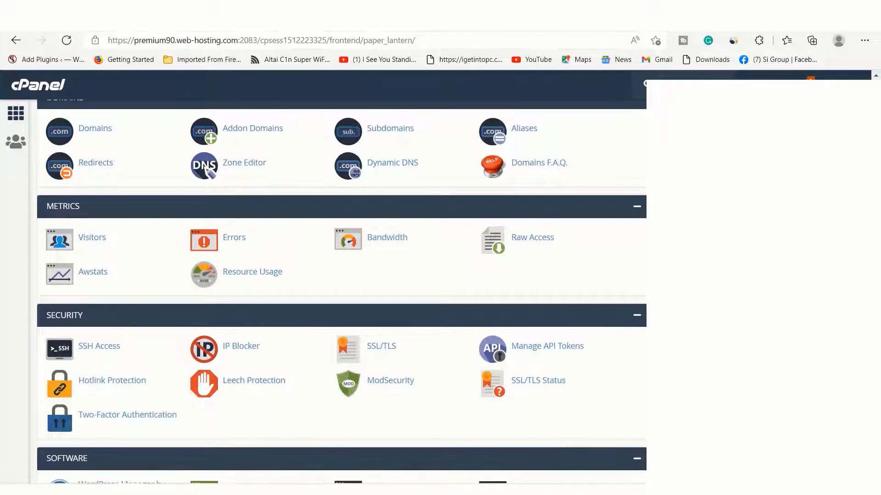
{"action": "scroll", "coordinate": [173, 215], "scroll_direction": "up", "scroll_amount": 1}
{"action": "scroll", "coordinate": [173, 216], "scroll_direction": "down", "scroll_amount": 1}
{"action": "scroll", "coordinate": [173, 215], "scroll_direction": "up", "scroll_amount": 1}
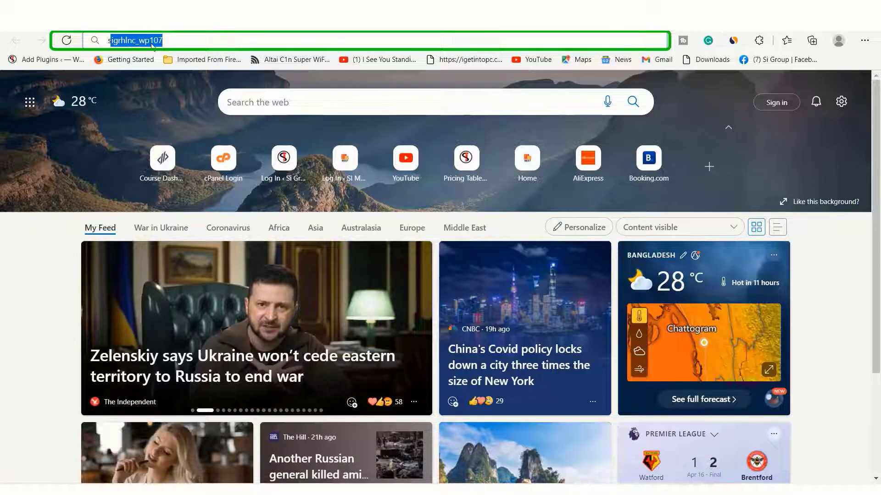
- Recheck the pasted database name and open the sigrhlnc_wp107 database in phpMyAdmin
{"action": "left_click", "coordinate": [149, 41]}
{"action": "left_click_drag", "start_coordinate": [150, 42], "coordinate": [163, 41]}
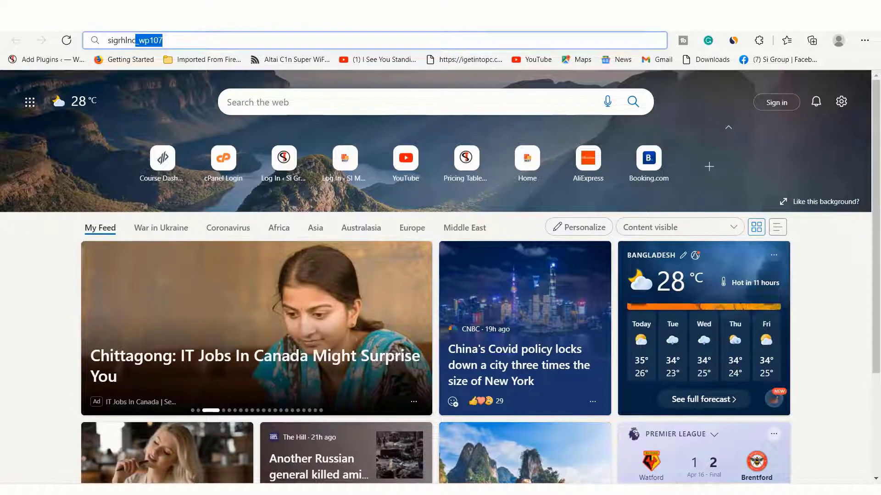
{"action": "left_click", "coordinate": [433, 21]}
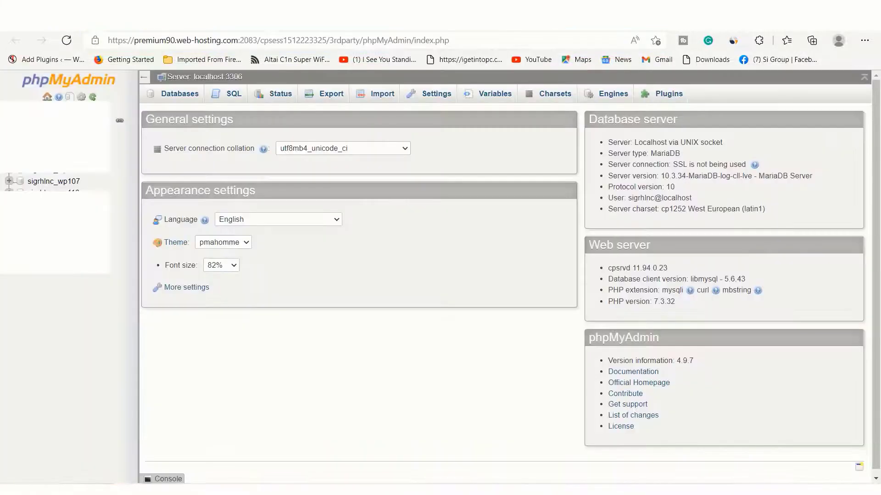
{"action": "left_click", "coordinate": [50, 182]}
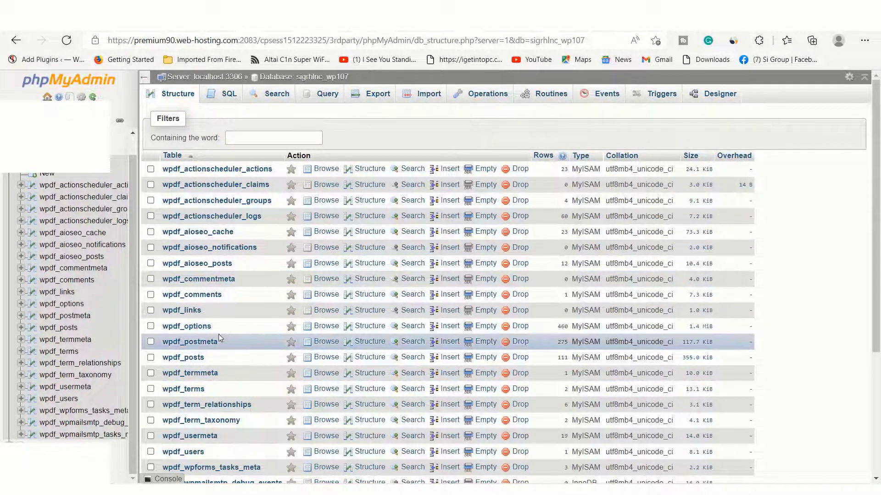
- Browse the wpdf_options table and examine the siteurl row's option value
{"action": "left_click", "coordinate": [182, 327]}
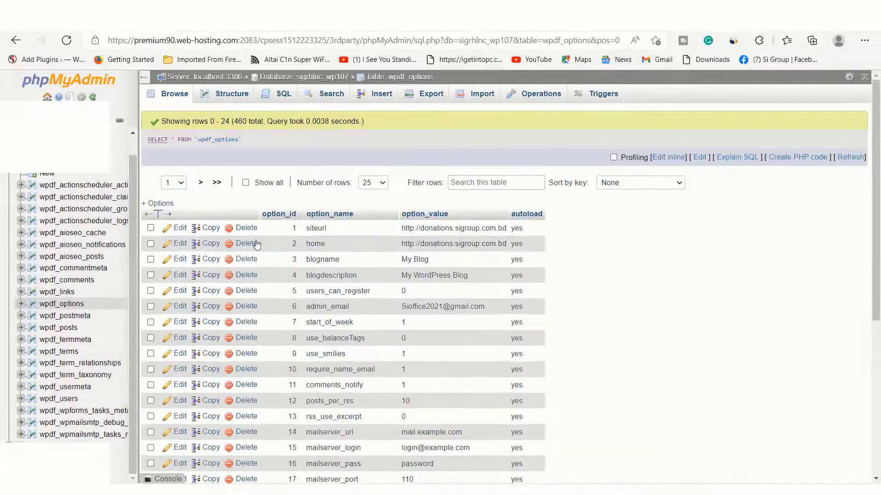
{"action": "left_click_drag", "start_coordinate": [402, 228], "coordinate": [507, 230]}
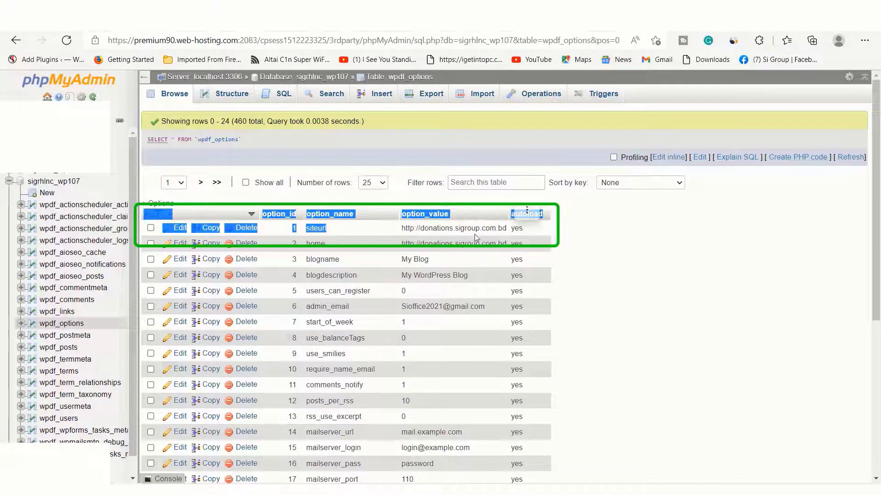
{"action": "left_click", "coordinate": [394, 227]}
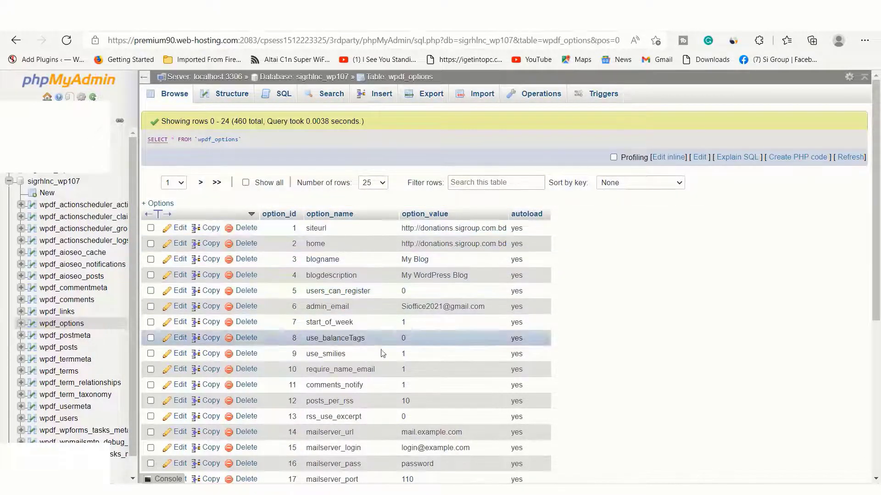
- Check the live donations site, and return to the table list of the sigrhlnc_wp107 database in phpMyAdmin
{"action": "left_click", "coordinate": [541, 19]}
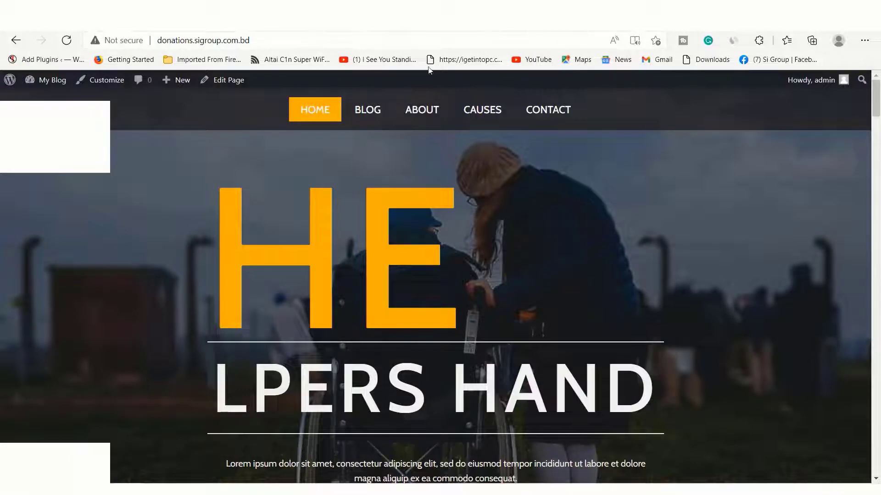
{"action": "left_click", "coordinate": [430, 20]}
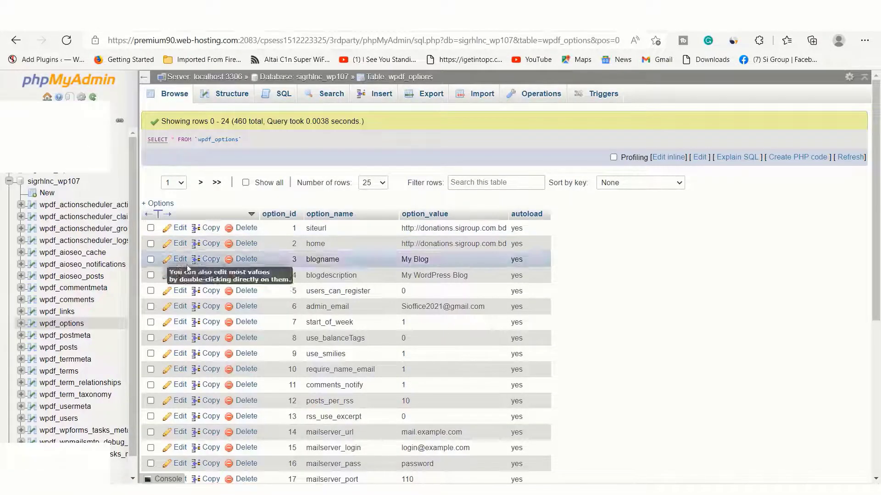
{"action": "left_click", "coordinate": [52, 182]}
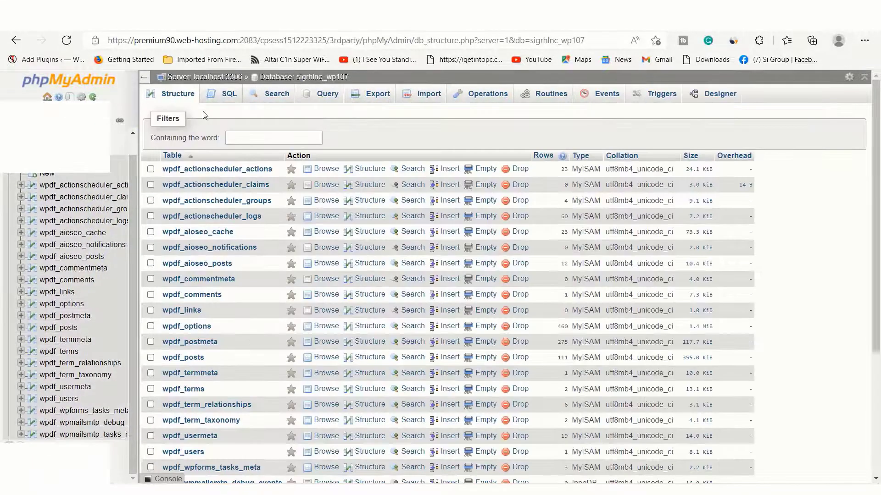
- Export the sigrhlnc_wp107 database with the Quick method in SQL format
{"action": "left_click", "coordinate": [380, 95]}
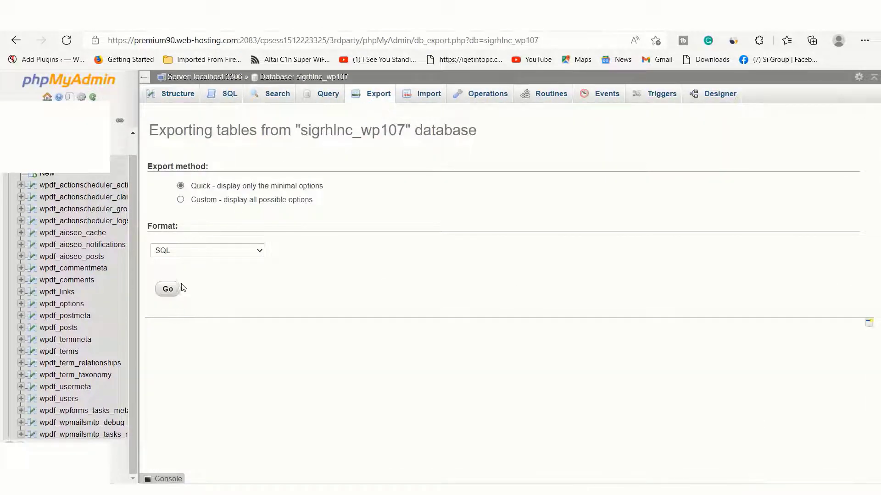
{"action": "left_click", "coordinate": [165, 291]}
{"action": "left_click", "coordinate": [240, 250]}
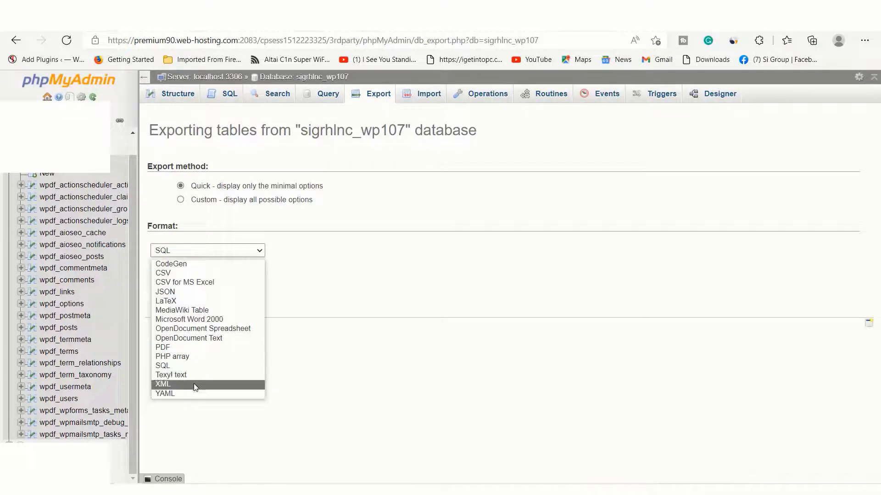
{"action": "left_click", "coordinate": [164, 366]}
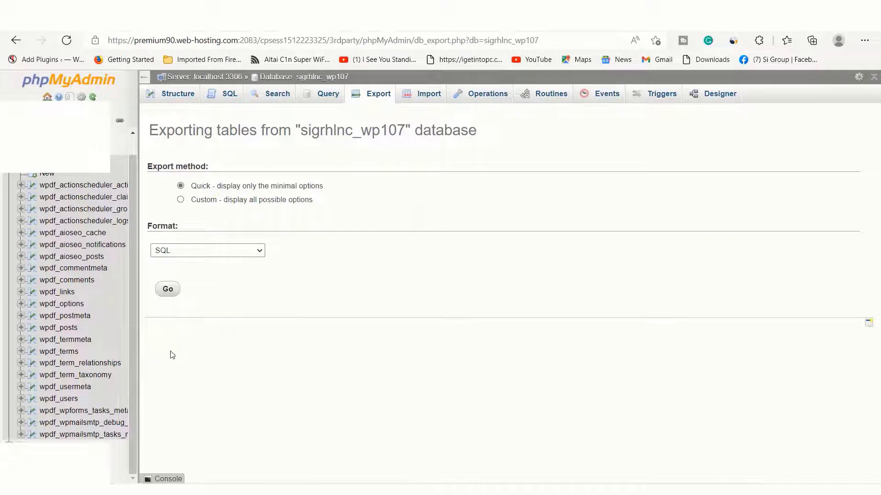
{"action": "left_click", "coordinate": [169, 290]}
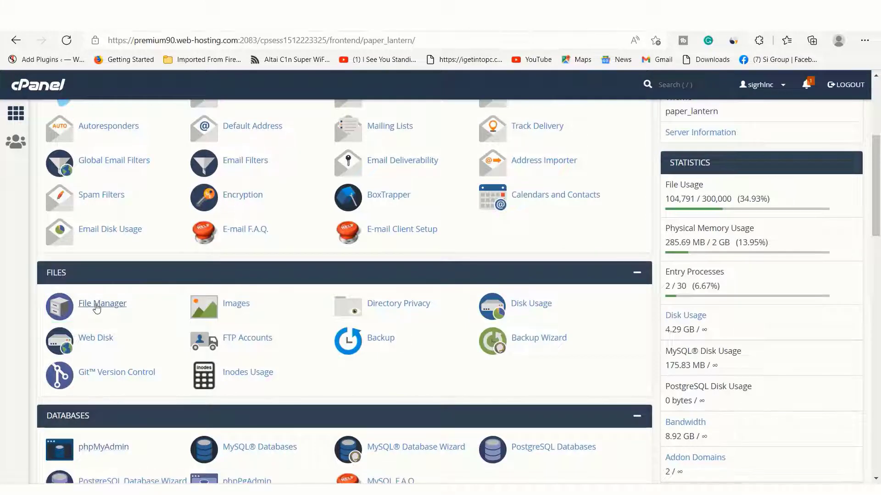
- Open cPanel's File Manager, check the live site's address, and look inside the matching Donations.sigroup.com.bd folder
{"action": "left_click", "coordinate": [98, 306]}
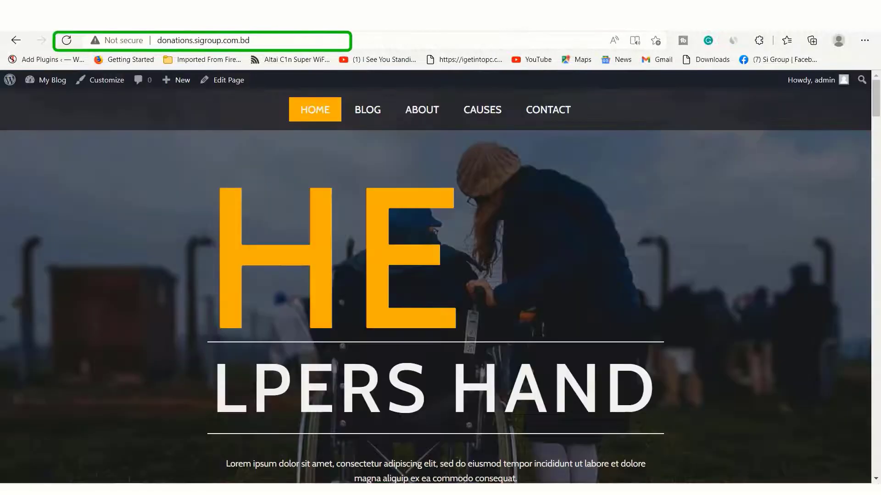
{"action": "left_click", "coordinate": [205, 45]}
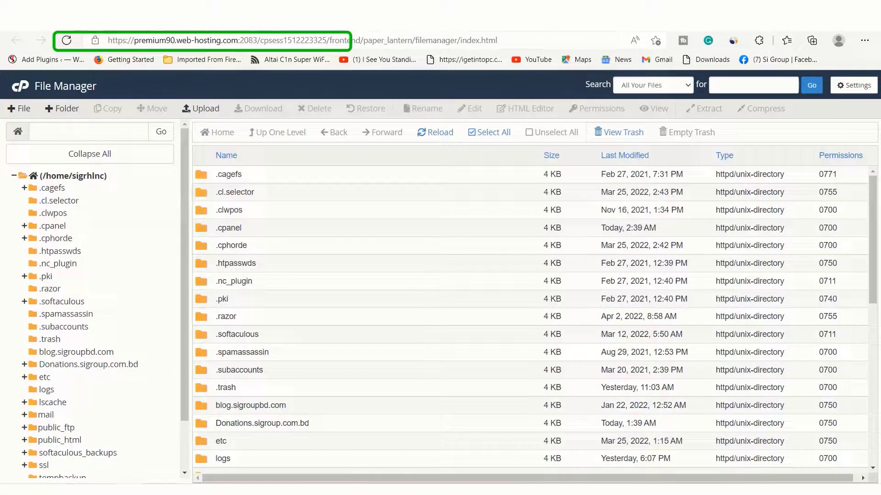
{"action": "left_click_drag", "start_coordinate": [183, 302], "coordinate": [185, 374]}
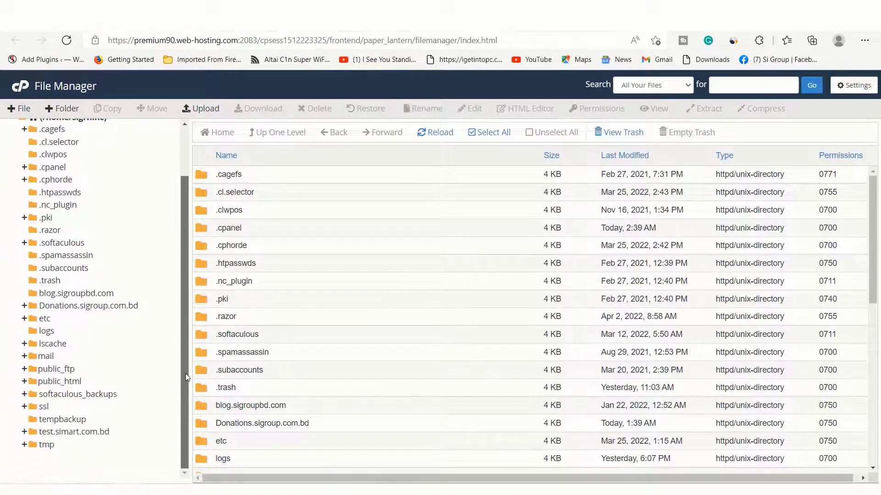
{"action": "left_click", "coordinate": [213, 426]}
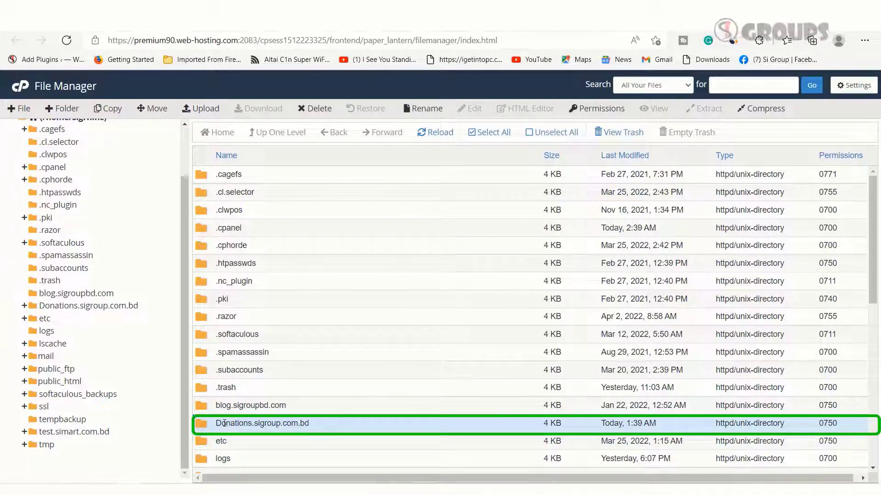
{"action": "double_click", "coordinate": [316, 423]}
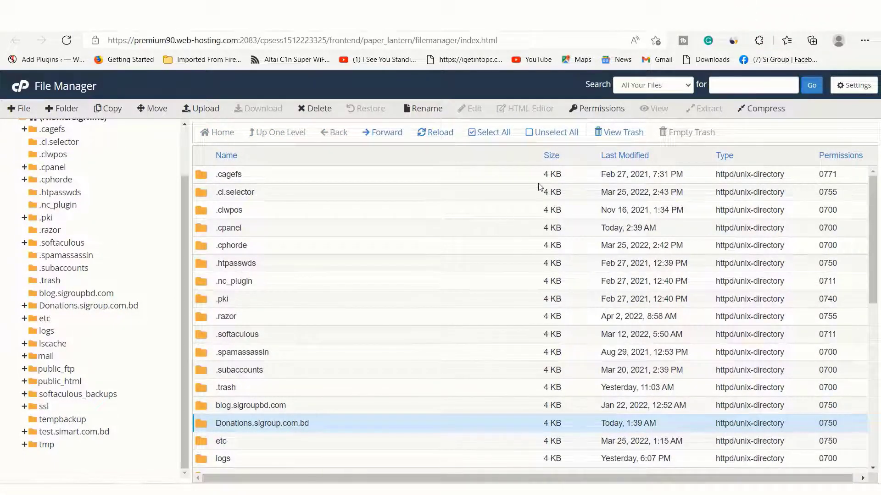
- Compress the Donations.sigroup.com.bd folder into a Zip Archive named /Donations.sigroup.com.bd.zip and dismiss the compression results
{"action": "left_click", "coordinate": [762, 110]}
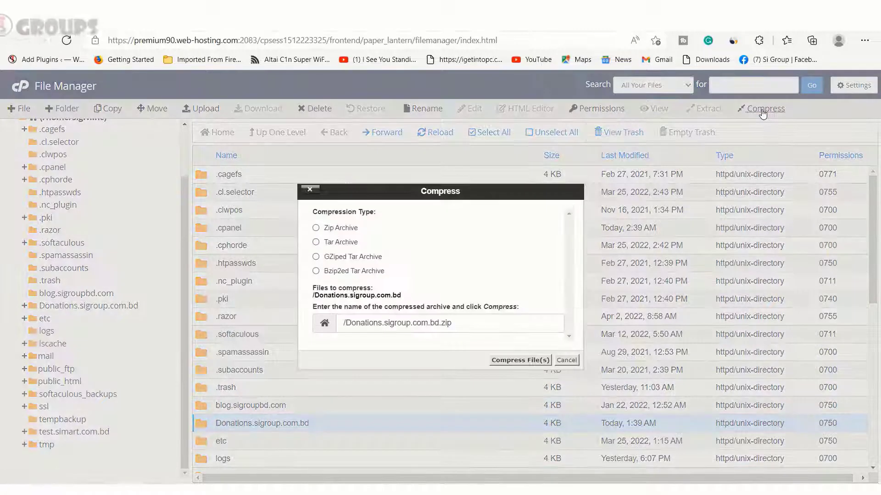
{"action": "left_click", "coordinate": [316, 228]}
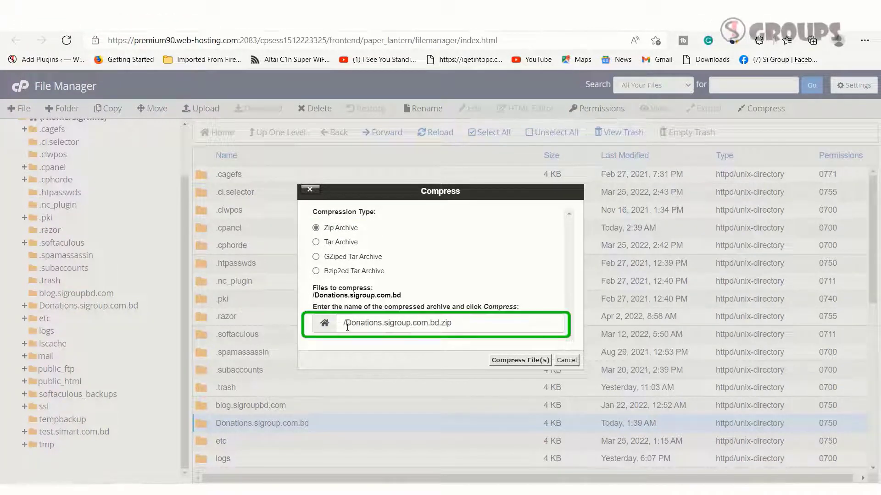
{"action": "left_click", "coordinate": [517, 362]}
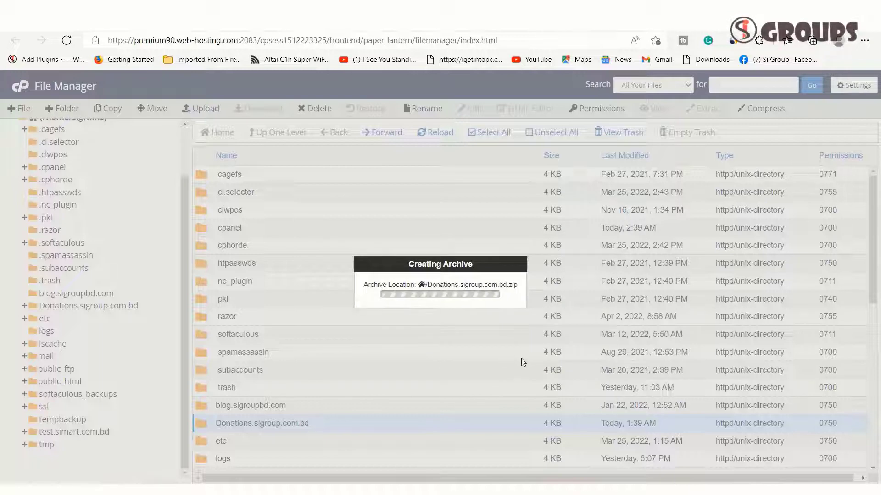
{"action": "left_click_drag", "start_coordinate": [364, 285], "coordinate": [518, 288]}
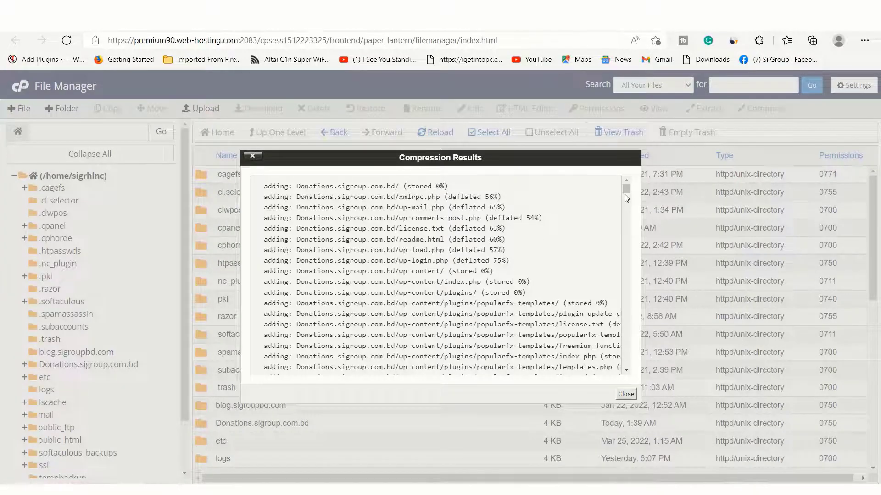
{"action": "left_click_drag", "start_coordinate": [629, 194], "coordinate": [608, 174]}
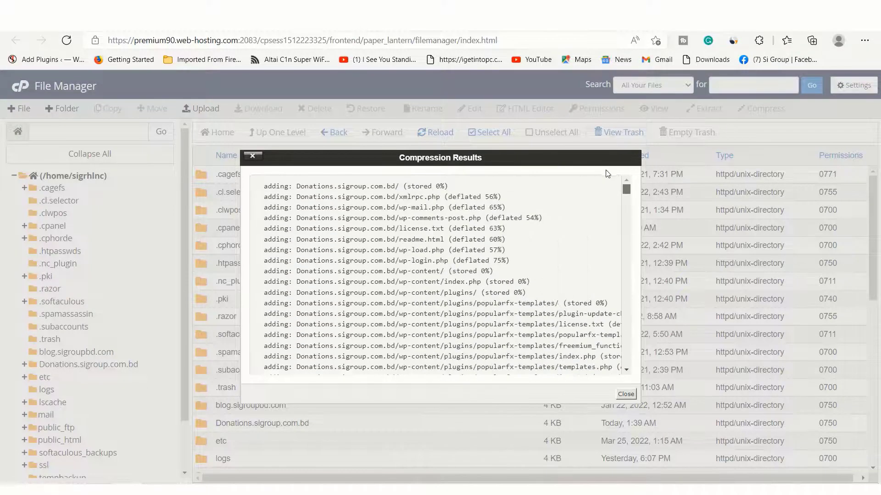
{"action": "left_click", "coordinate": [627, 395]}
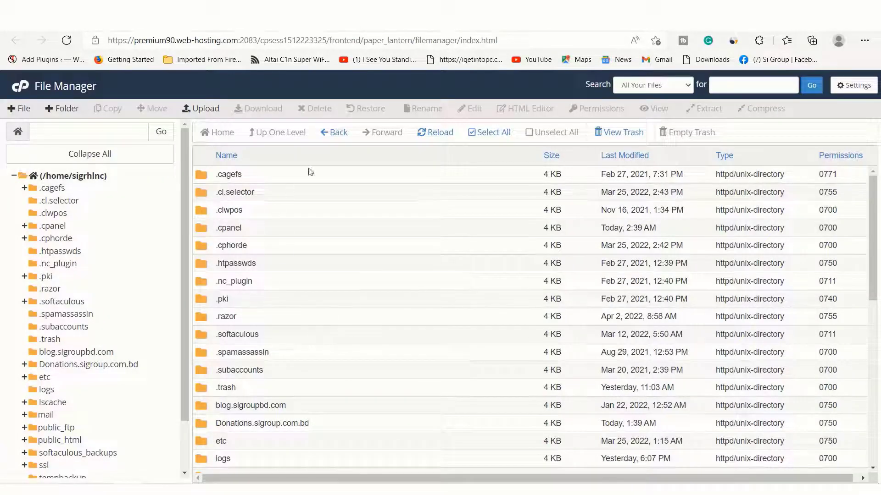
- Download the Donations.sigroup.com.bd.zip archive from the home directory
{"action": "left_click_drag", "start_coordinate": [880, 205], "coordinate": [859, 380]}
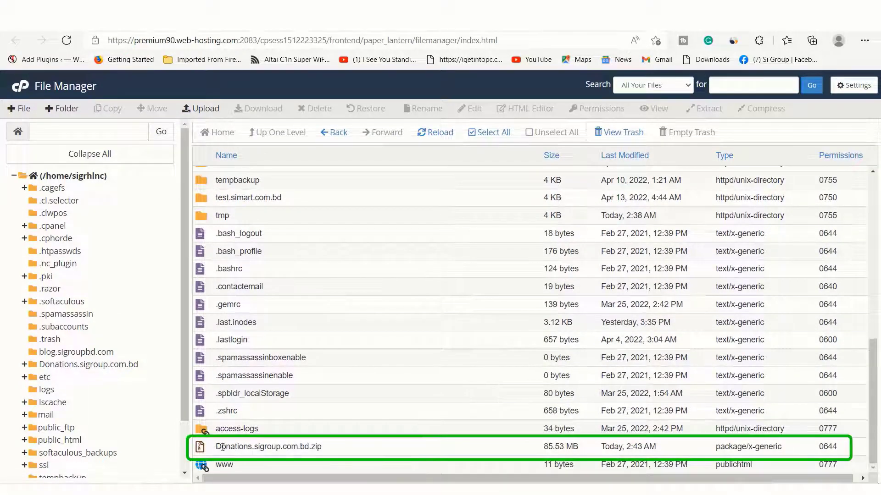
{"action": "left_click", "coordinate": [220, 449]}
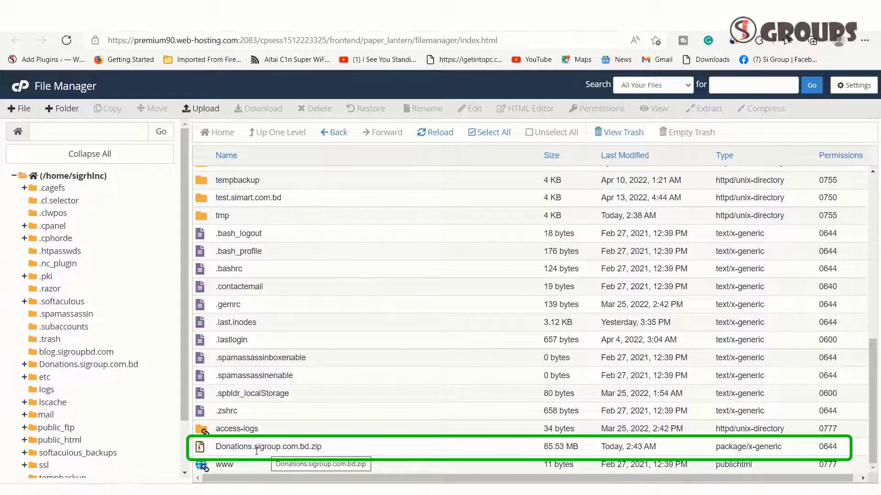
{"action": "left_click", "coordinate": [333, 450]}
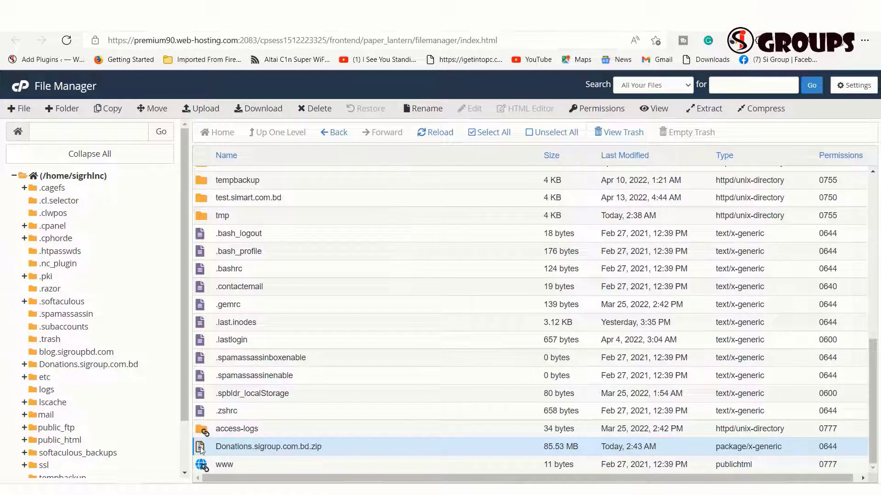
{"action": "left_click", "coordinate": [260, 109]}
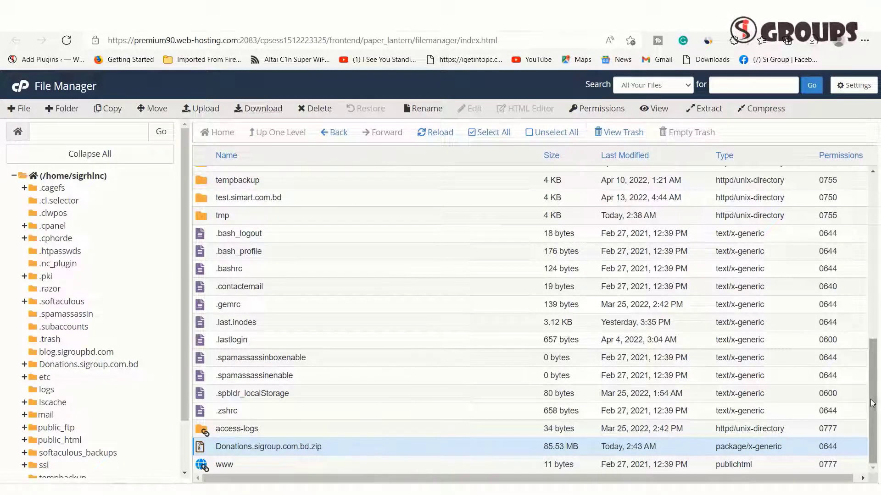
- Open the original Donations.sigroup.com.bd folder in the home directory
{"action": "scroll", "coordinate": [875, 395], "scroll_direction": "up", "scroll_amount": 4}
{"action": "scroll", "coordinate": [875, 395], "scroll_direction": "down", "scroll_amount": 4}
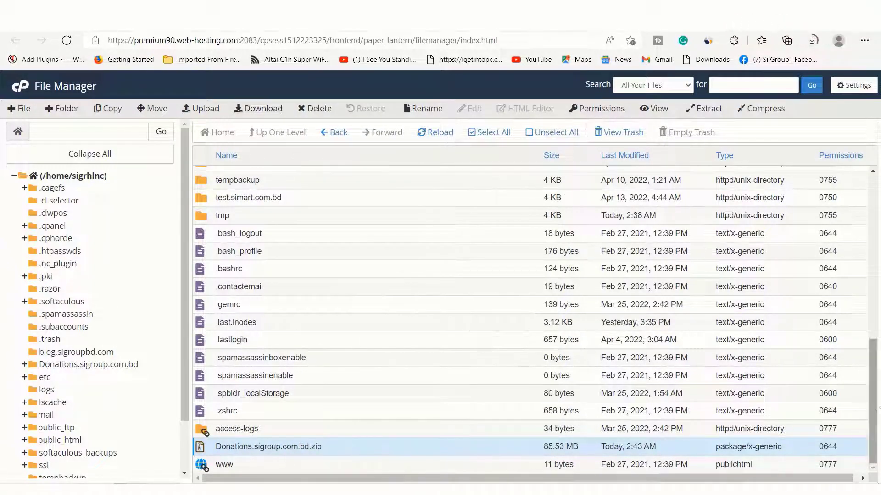
{"action": "left_click_drag", "start_coordinate": [875, 402], "coordinate": [876, 323]}
{"action": "scroll", "coordinate": [440, 306], "scroll_direction": "up", "scroll_amount": 2}
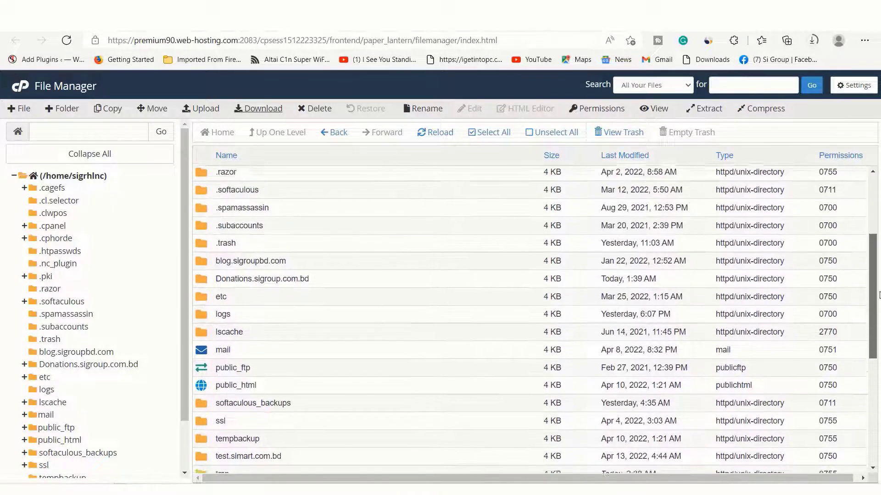
{"action": "left_click", "coordinate": [272, 283]}
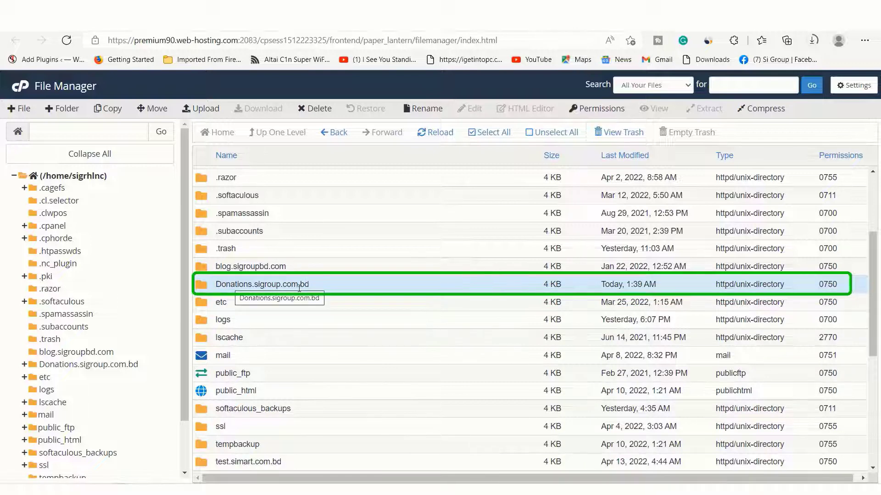
{"action": "double_click", "coordinate": [336, 285]}
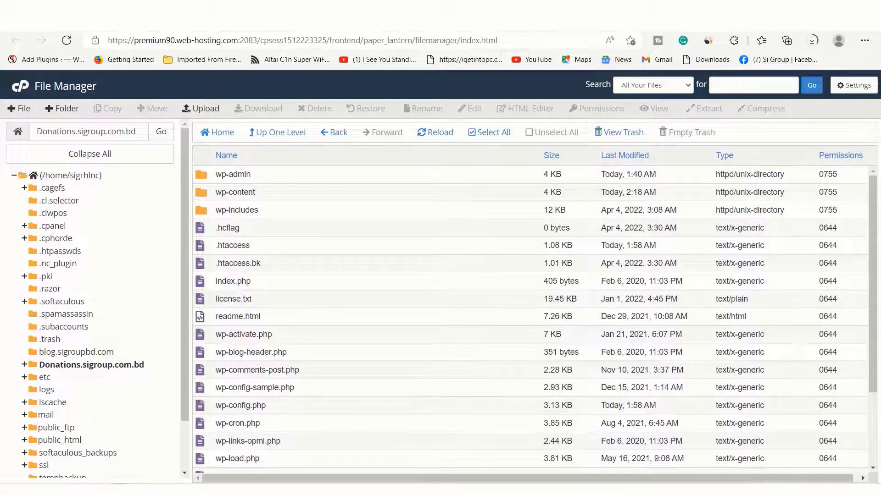
- Move all files and folders in Donations.sigroup.com.bd to the trash
{"action": "left_click_drag", "start_coordinate": [872, 210], "coordinate": [870, 186]}
{"action": "left_click", "coordinate": [481, 140]}
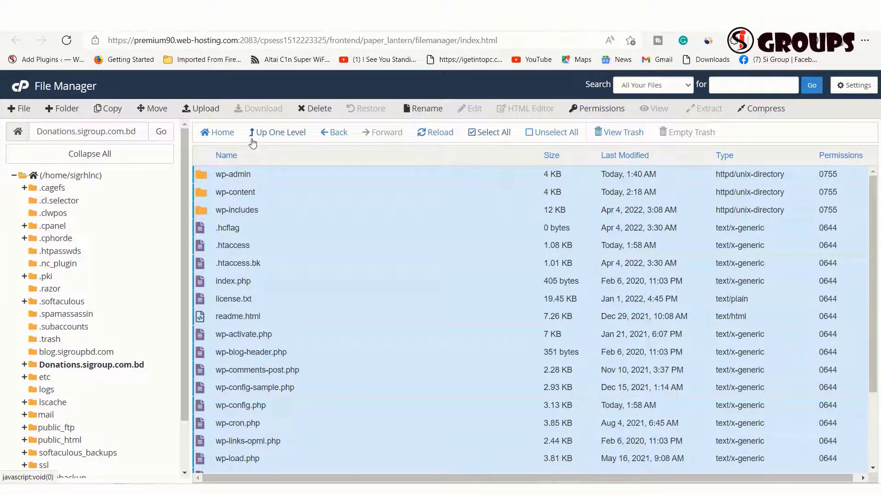
{"action": "left_click", "coordinate": [311, 110]}
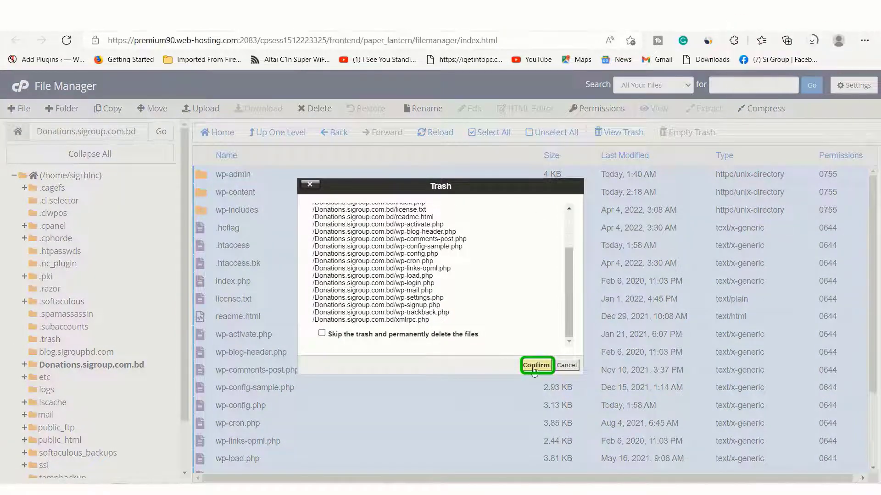
{"action": "left_click", "coordinate": [534, 365]}
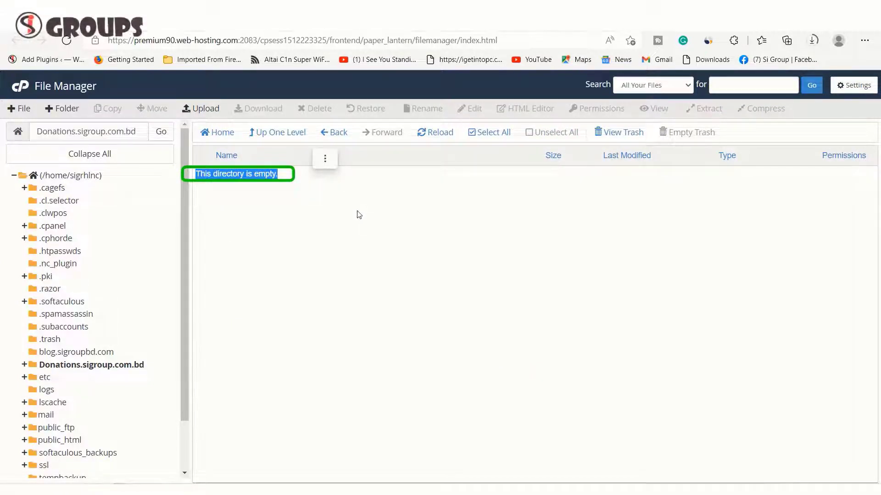
{"action": "left_click", "coordinate": [438, 230]}
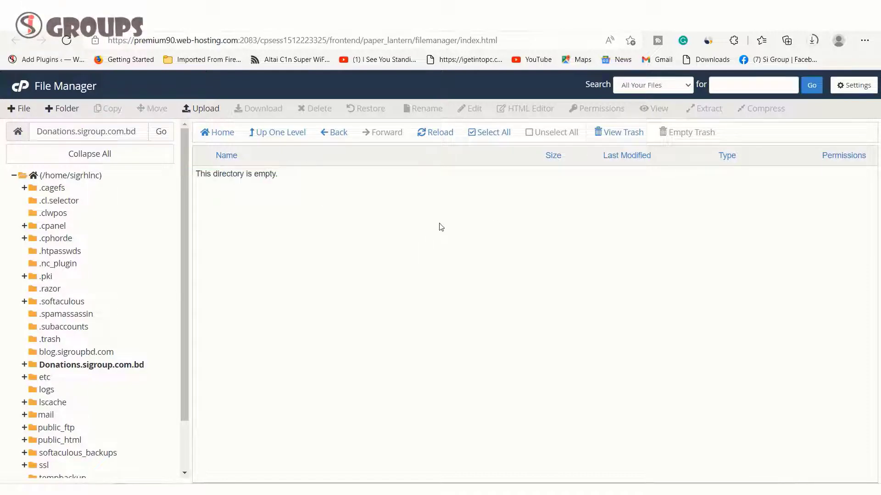
- Permanently delete everything in the trash and return to the home directory
{"action": "left_click", "coordinate": [617, 134]}
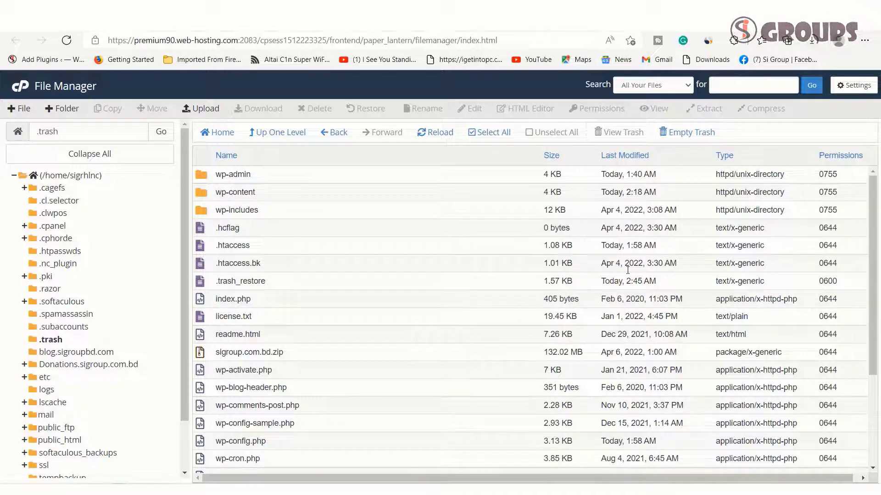
{"action": "scroll", "coordinate": [858, 222], "scroll_direction": "down", "scroll_amount": 1}
{"action": "scroll", "coordinate": [853, 220], "scroll_direction": "up", "scroll_amount": 1}
{"action": "left_click", "coordinate": [473, 134]}
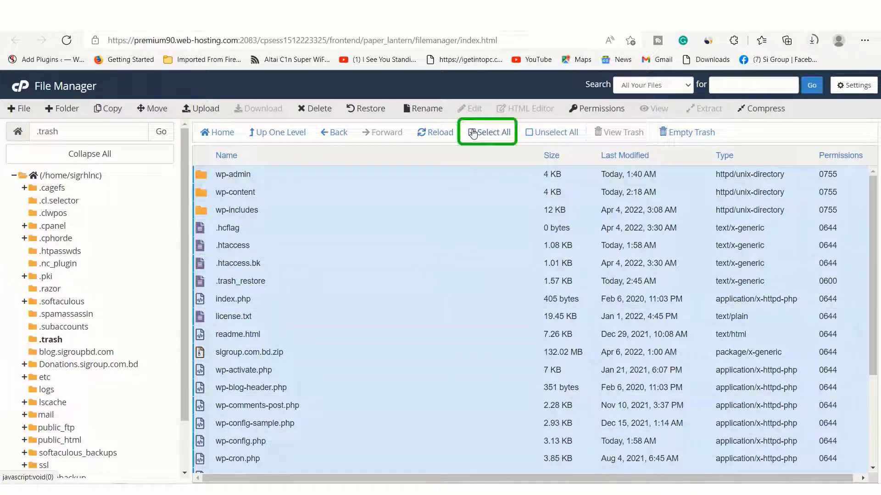
{"action": "left_click", "coordinate": [308, 110]}
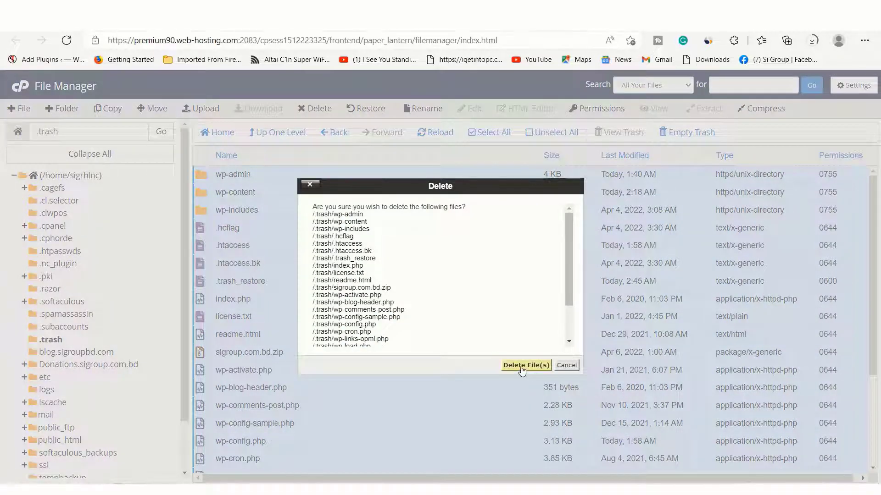
{"action": "left_click", "coordinate": [522, 366]}
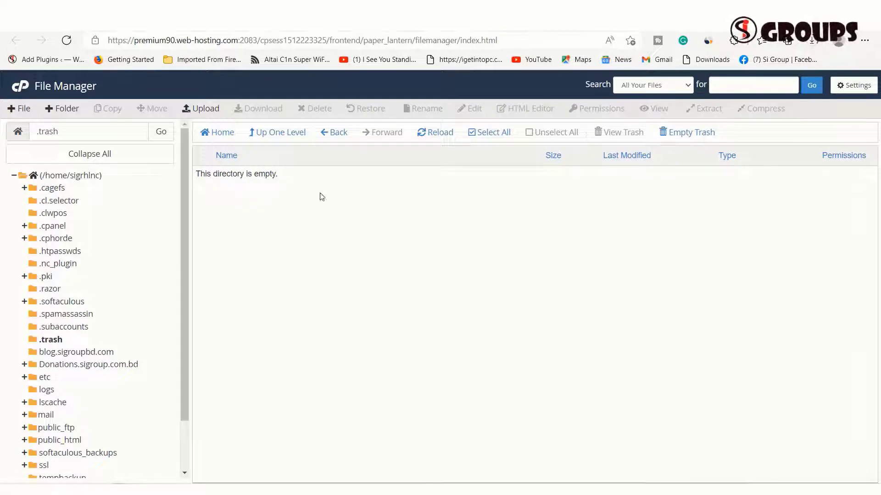
{"action": "left_click", "coordinate": [222, 133]}
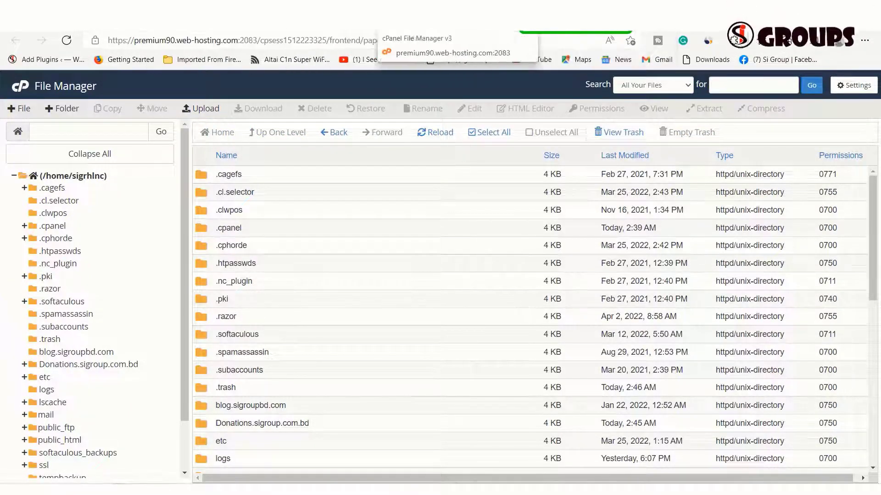
- Switch to the live donations.sigroup.com.bd site, reload it, and examine the page it serves
{"action": "left_click", "coordinate": [518, 23]}
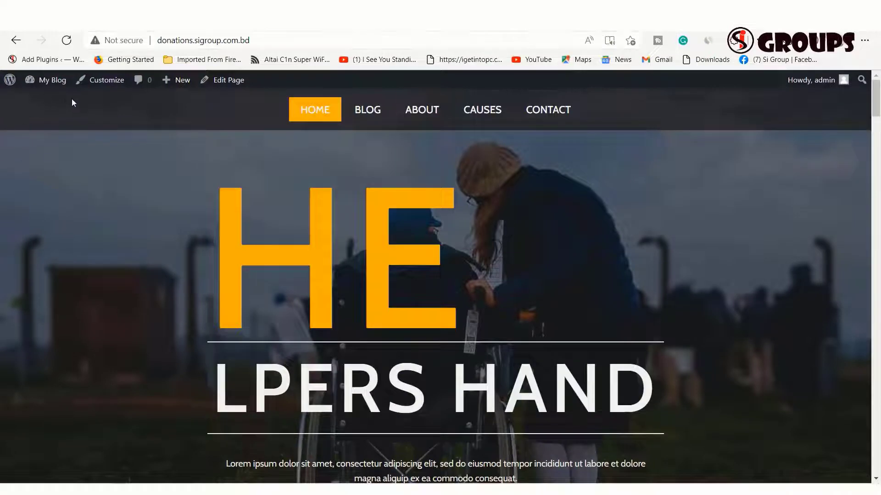
{"action": "left_click", "coordinate": [70, 42]}
{"action": "left_click_drag", "start_coordinate": [46, 167], "coordinate": [637, 233]}
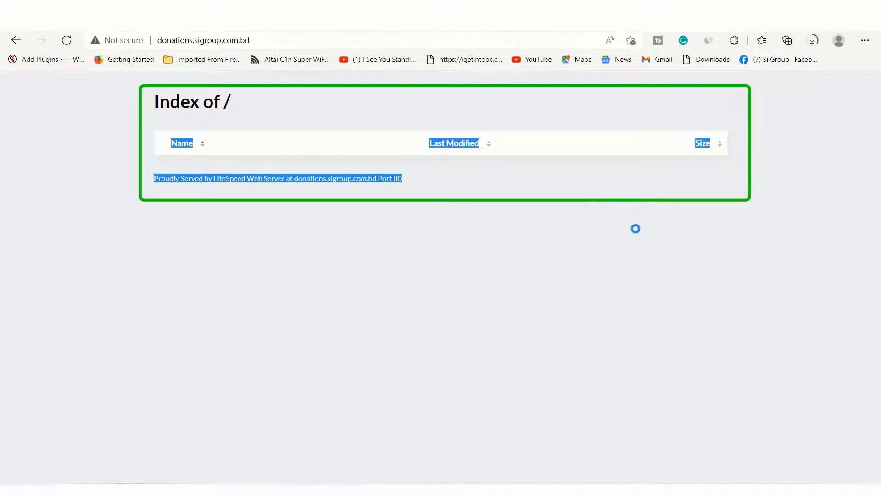
{"action": "left_click_drag", "start_coordinate": [87, 114], "coordinate": [488, 257]}
{"action": "left_click", "coordinate": [496, 265]}
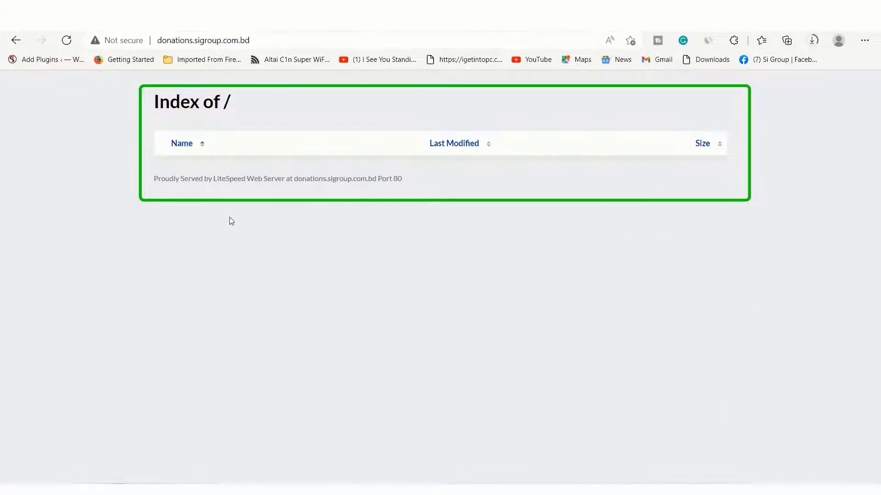
{"action": "left_click_drag", "start_coordinate": [145, 101], "coordinate": [635, 183]}
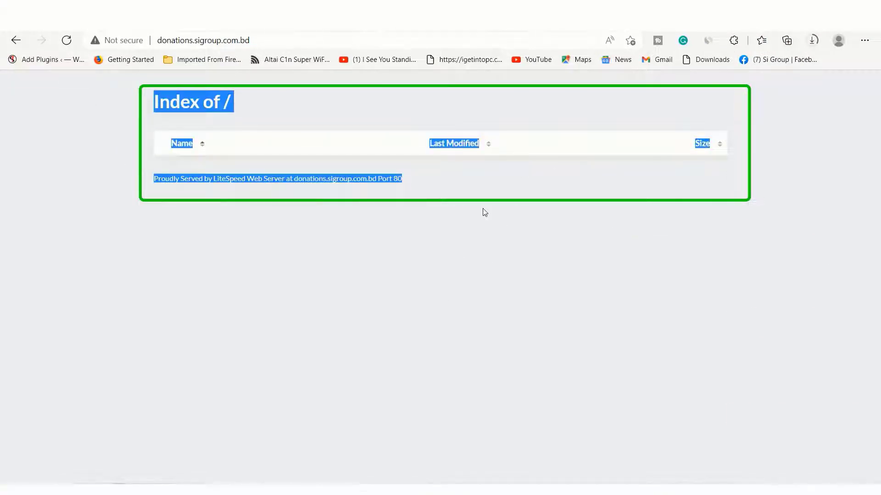
{"action": "left_click", "coordinate": [450, 216]}
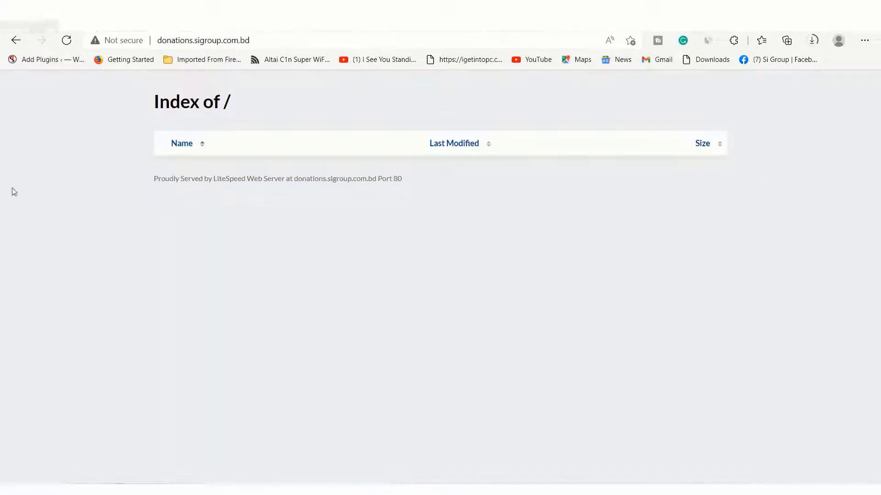
{"action": "left_click_drag", "start_coordinate": [97, 113], "coordinate": [484, 215]}
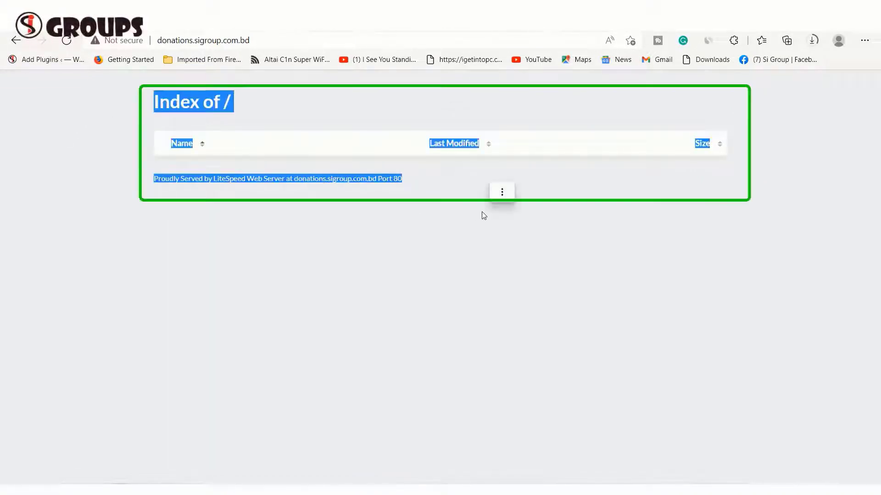
{"action": "left_click", "coordinate": [429, 191]}
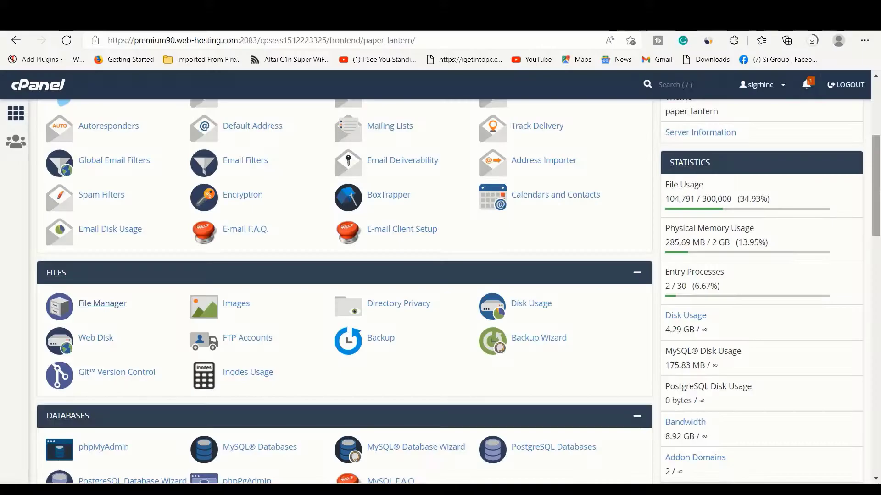
- Open File Manager from the cPanel dashboard and check the browser's recent downloads
{"action": "scroll", "coordinate": [879, 118], "scroll_direction": "up", "scroll_amount": 5}
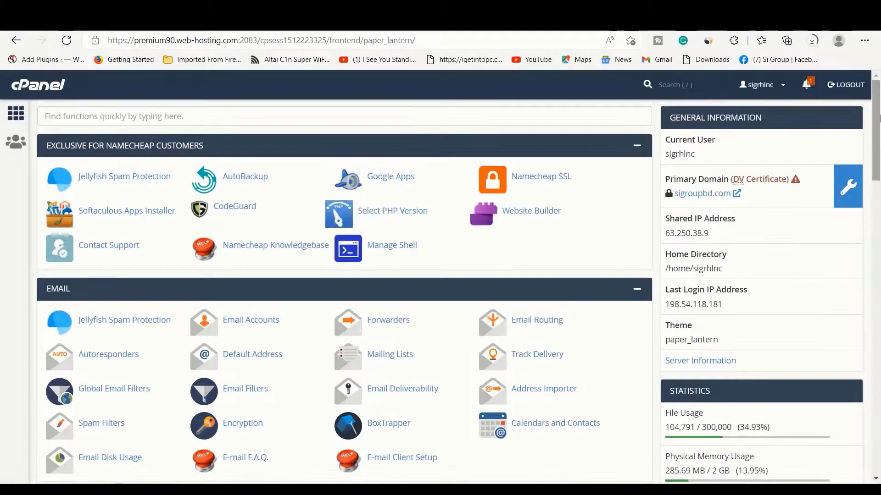
{"action": "left_click_drag", "start_coordinate": [879, 124], "coordinate": [879, 170]}
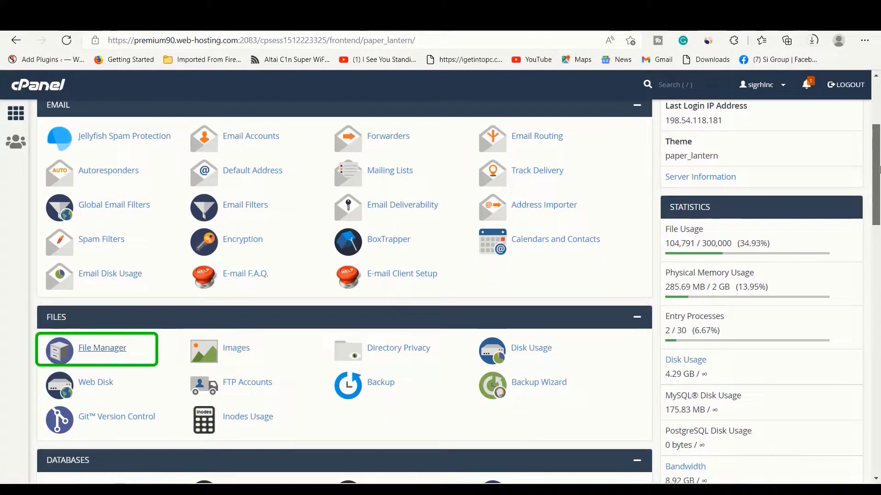
{"action": "left_click", "coordinate": [91, 353]}
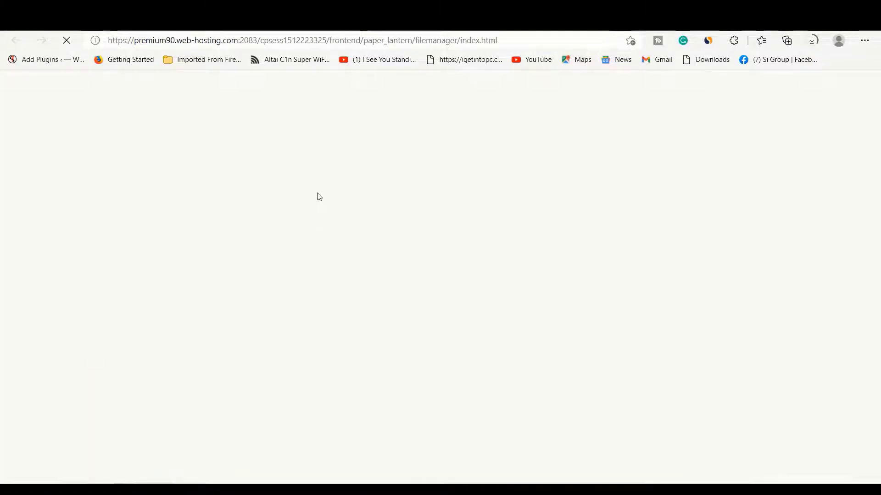
{"action": "scroll", "coordinate": [873, 219], "scroll_direction": "down", "scroll_amount": 1}
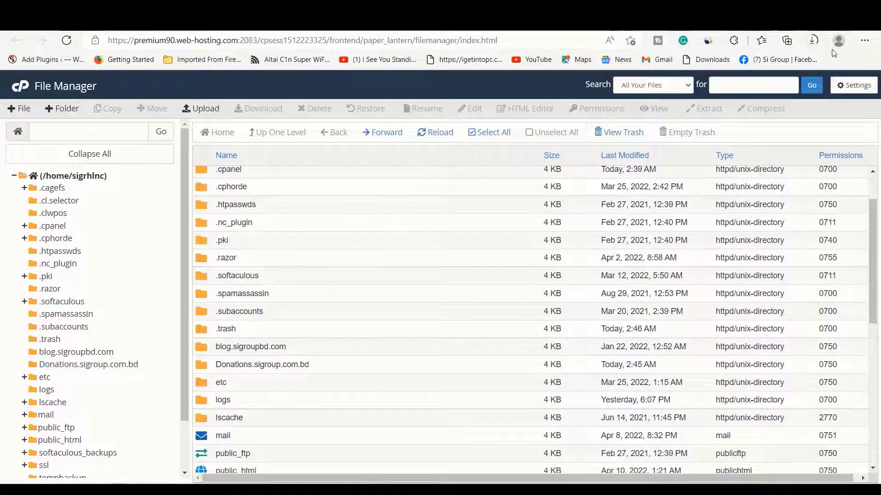
{"action": "left_click", "coordinate": [815, 41]}
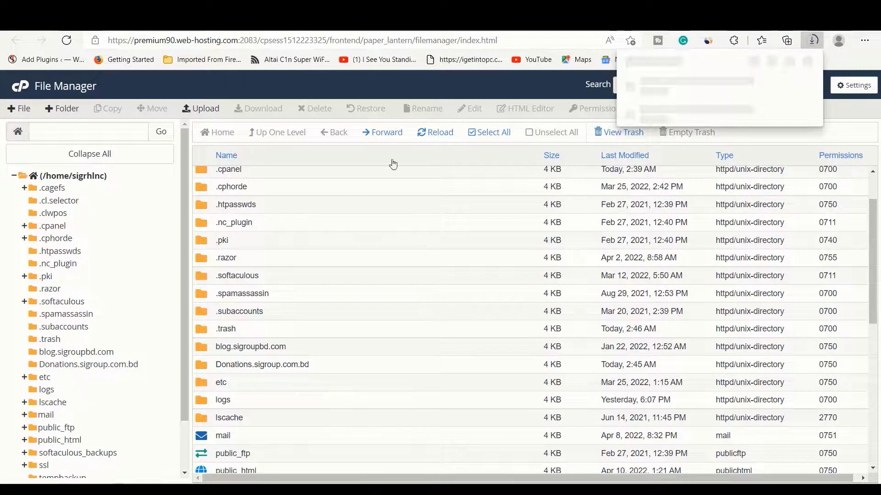
{"action": "left_click", "coordinate": [814, 41]}
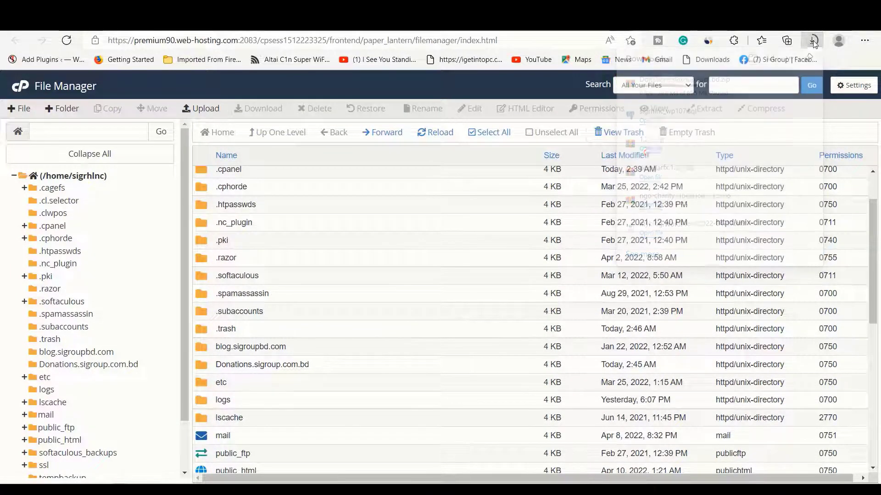
- Start extracting the Donations.sigroup.com.bd.zip archive in the home directory
{"action": "left_click", "coordinate": [333, 366]}
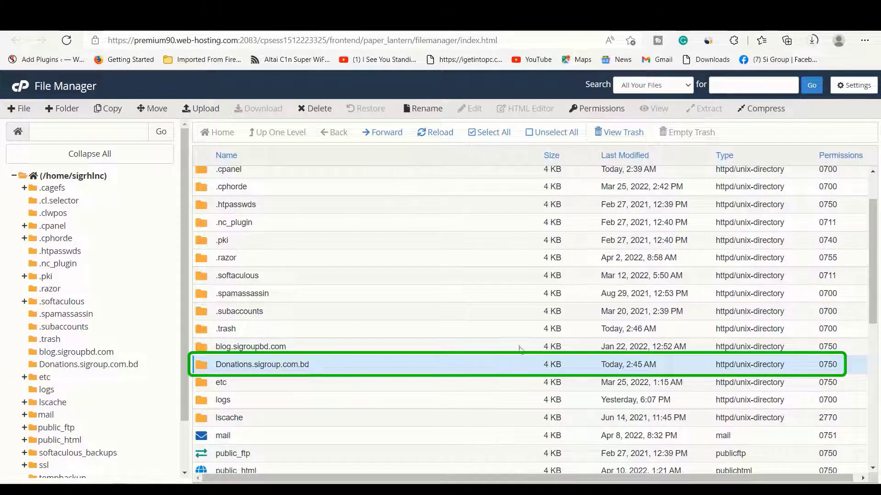
{"action": "left_click_drag", "start_coordinate": [873, 237], "coordinate": [878, 408]}
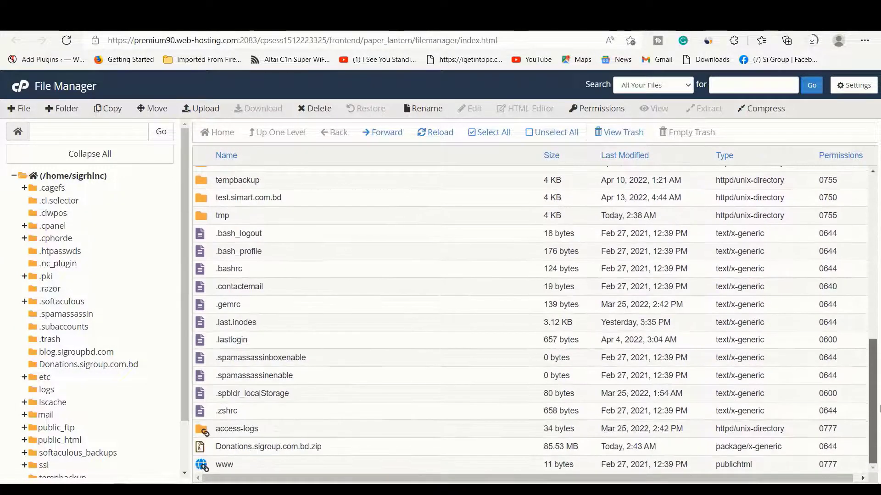
{"action": "left_click", "coordinate": [324, 448]}
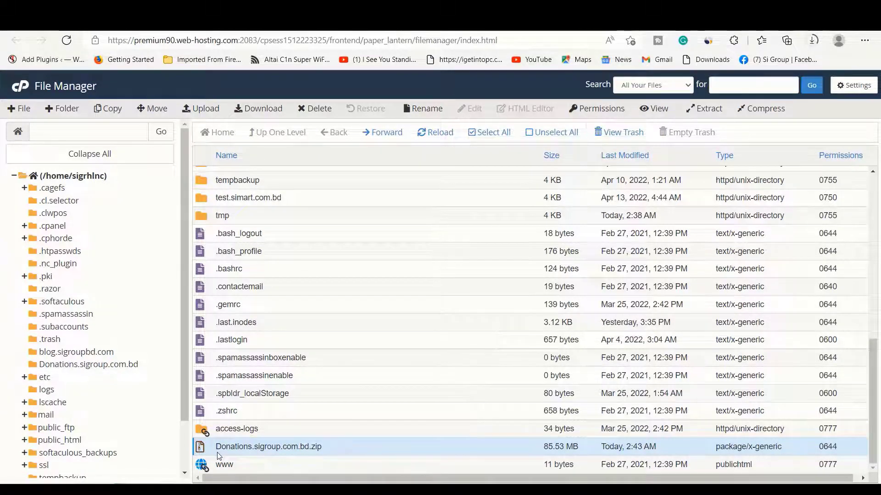
{"action": "right_click", "coordinate": [287, 448]}
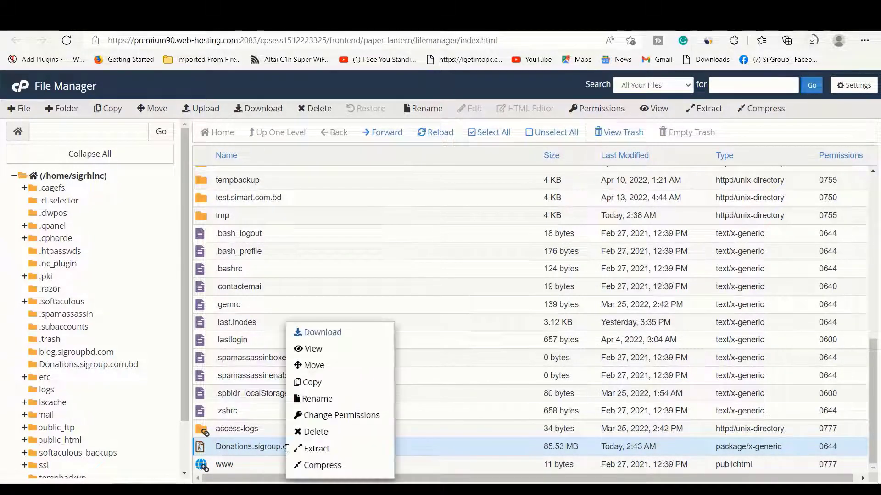
{"action": "left_click", "coordinate": [327, 451]}
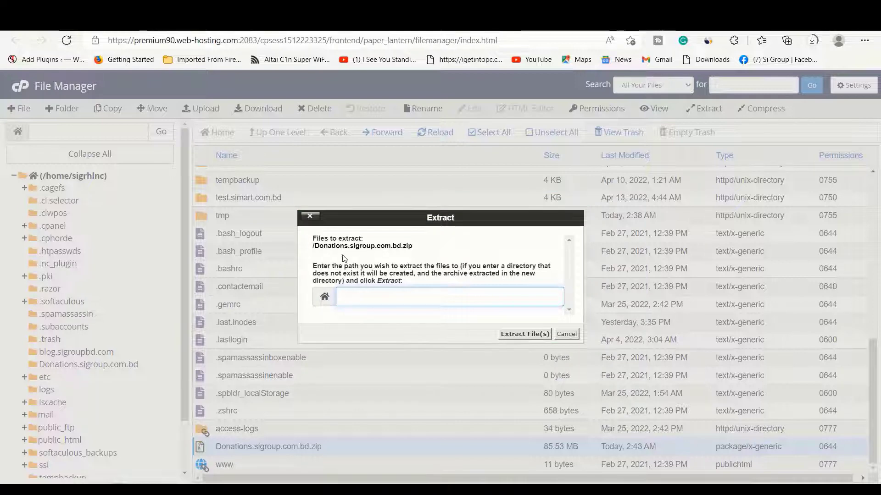
- Copy the archive name Donations.sigroup.com.bd.zip from the extraction dialog and paste it as the destination path
{"action": "left_click_drag", "start_coordinate": [315, 246], "coordinate": [407, 257]}
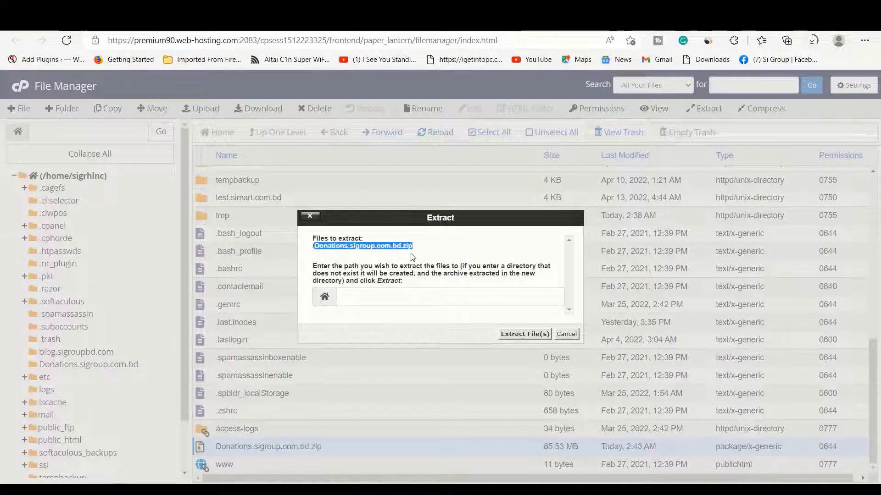
{"action": "left_click", "coordinate": [433, 235]}
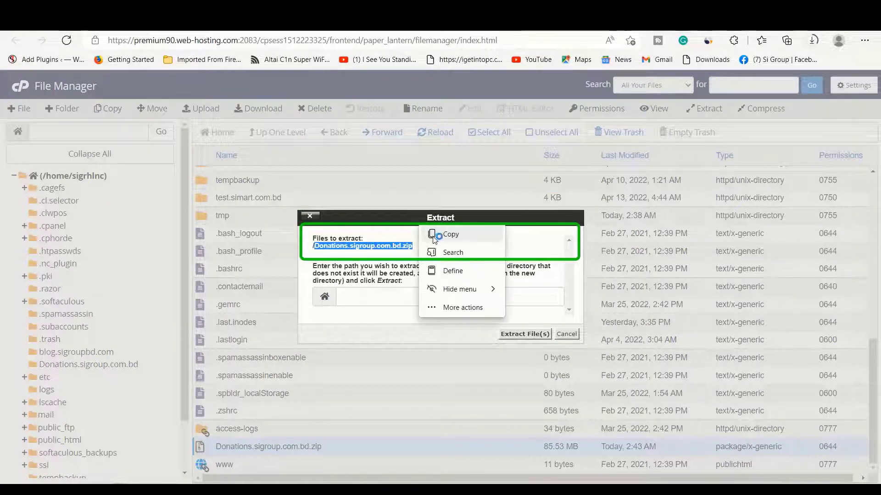
{"action": "left_click", "coordinate": [449, 234]}
{"action": "left_click", "coordinate": [381, 299]}
{"action": "right_click", "coordinate": [381, 299]}
{"action": "left_click", "coordinate": [353, 310]}
{"action": "right_click", "coordinate": [355, 294]}
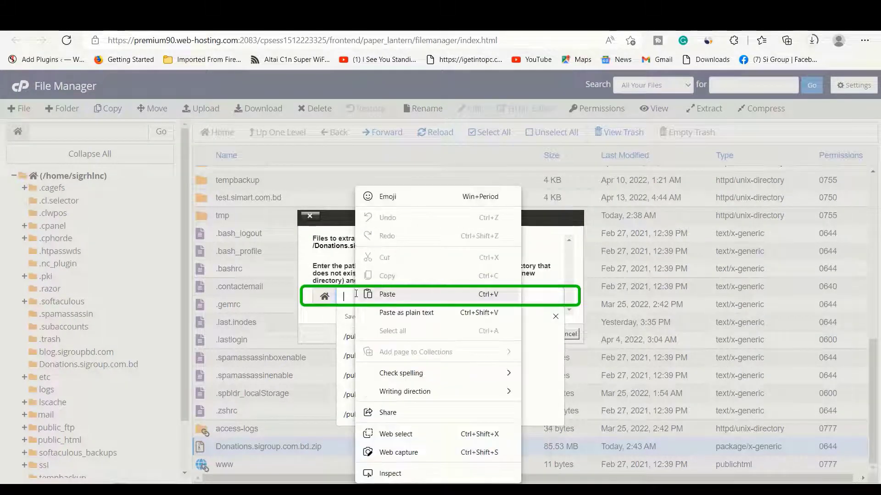
{"action": "left_click", "coordinate": [389, 295]}
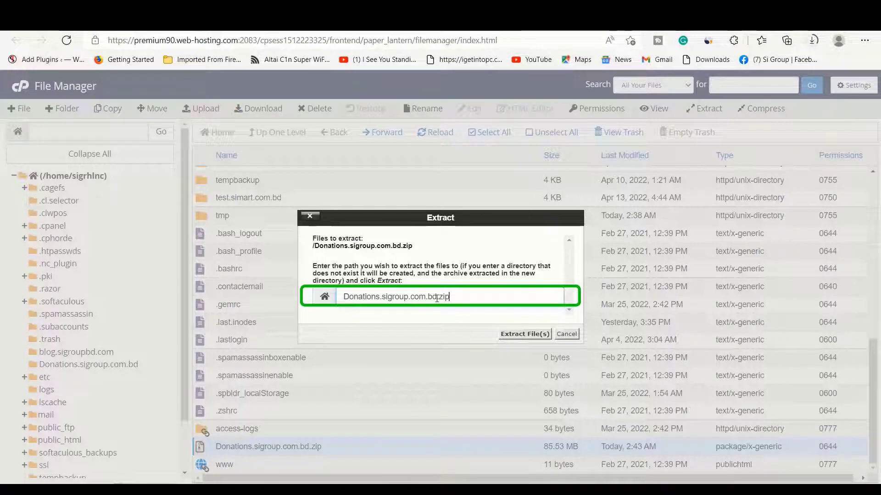
- Correct the destination path to /Donations.sigroup.com.bd, extract the archive there, and close the extraction results
{"action": "left_click_drag", "start_coordinate": [444, 299], "coordinate": [451, 299]}
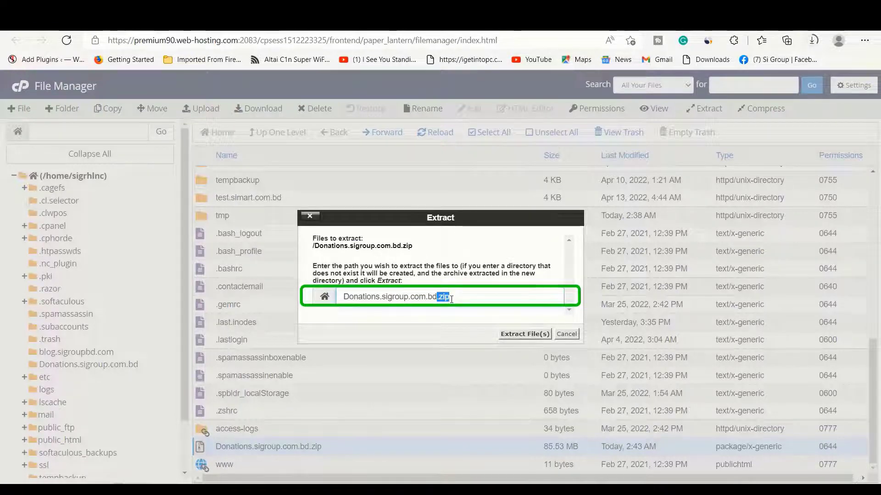
{"action": "key", "text": "BackSpace"}
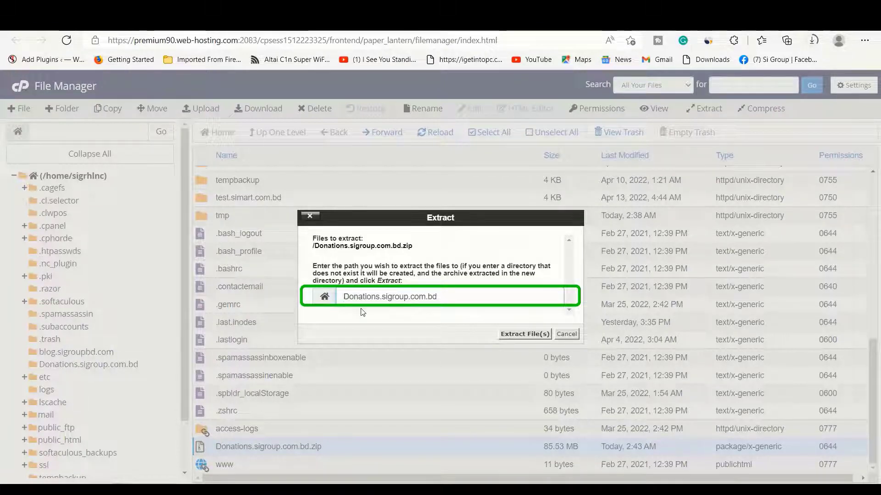
{"action": "type", "text": "/"}
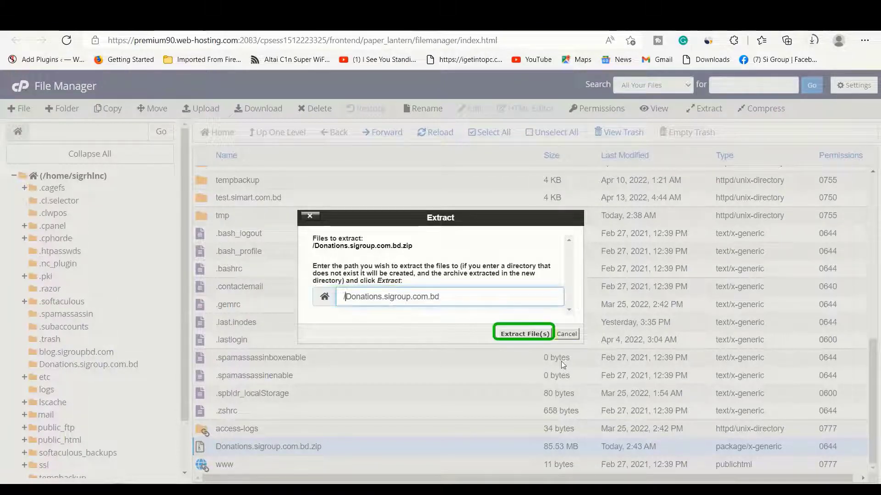
{"action": "left_click", "coordinate": [520, 338]}
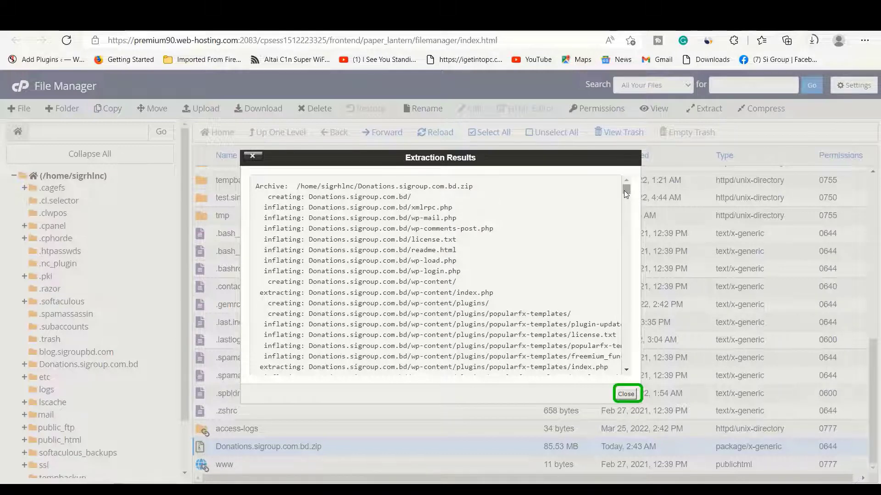
{"action": "left_click", "coordinate": [627, 396]}
- Open the Donations.sigroup.com.bd folder in the home directory and the folder of the same name nested inside it
{"action": "left_click_drag", "start_coordinate": [871, 344], "coordinate": [878, 147]}
{"action": "scroll", "coordinate": [294, 328], "scroll_direction": "down", "scroll_amount": 3}
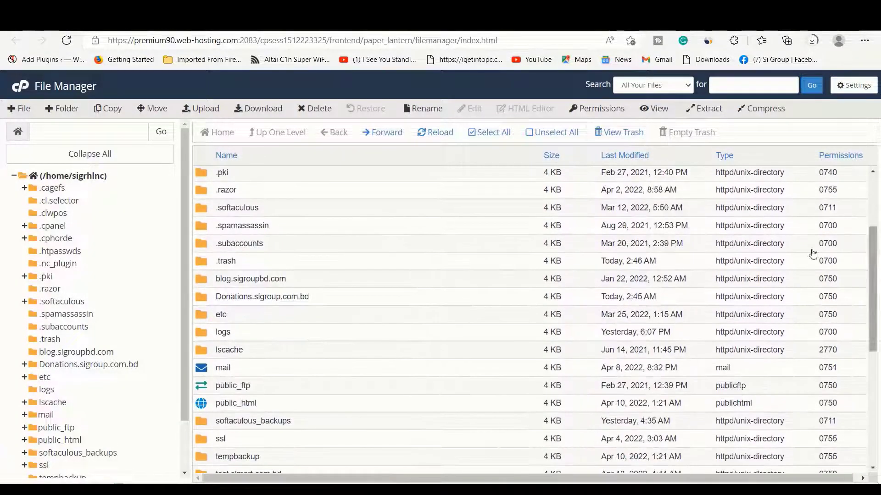
{"action": "double_click", "coordinate": [324, 303]}
{"action": "double_click", "coordinate": [322, 300]}
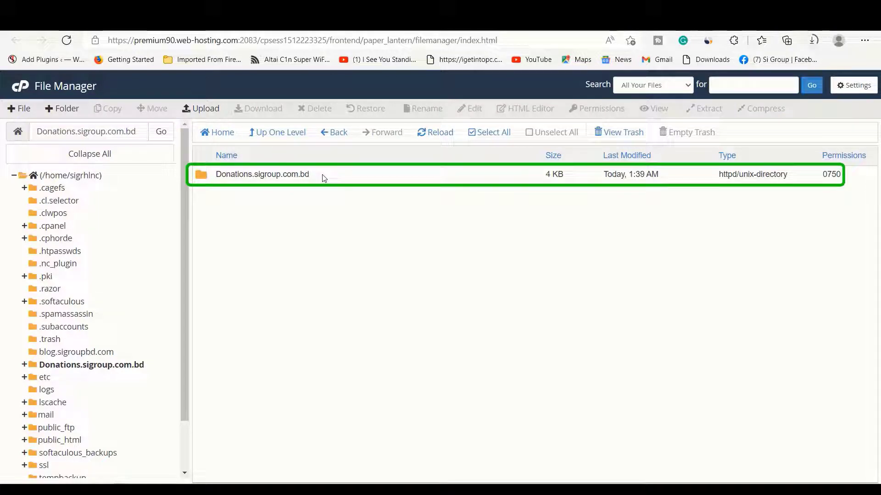
{"action": "double_click", "coordinate": [324, 178]}
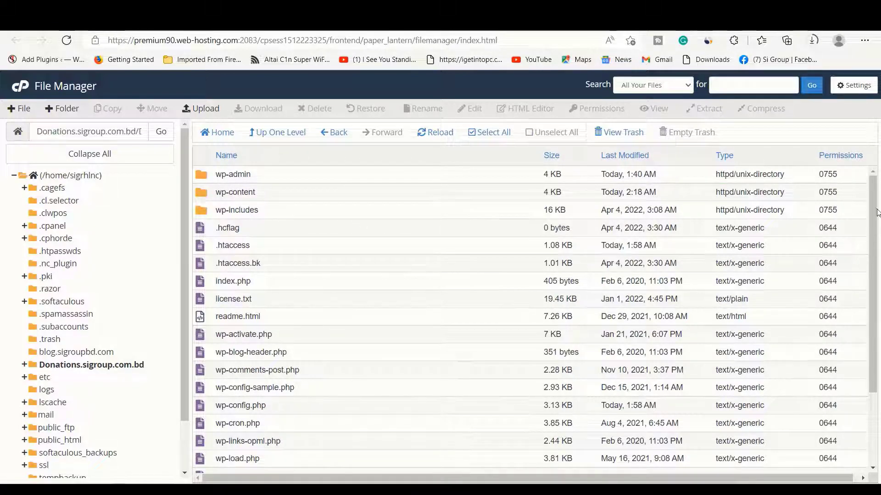
- Move all files and folders from the nested Donations.sigroup.com.bd folder to /Donations.sigroup.com.bd
{"action": "left_click_drag", "start_coordinate": [875, 194], "coordinate": [879, 173]}
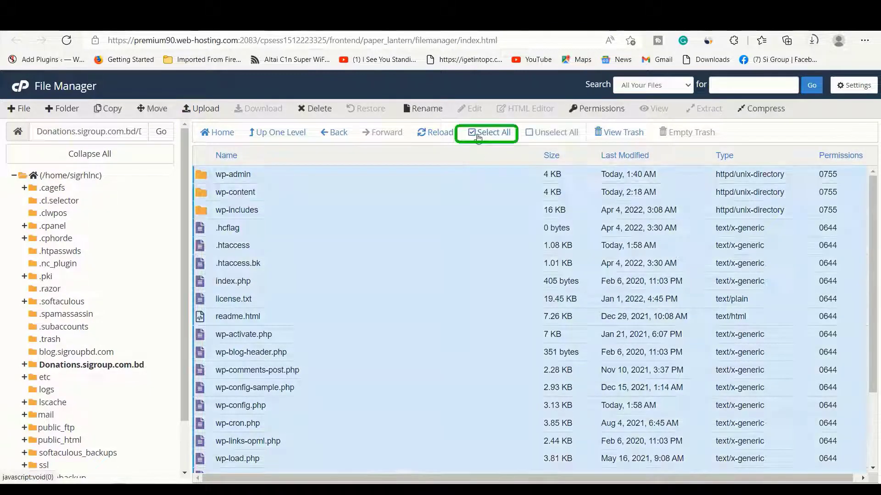
{"action": "left_click", "coordinate": [480, 134]}
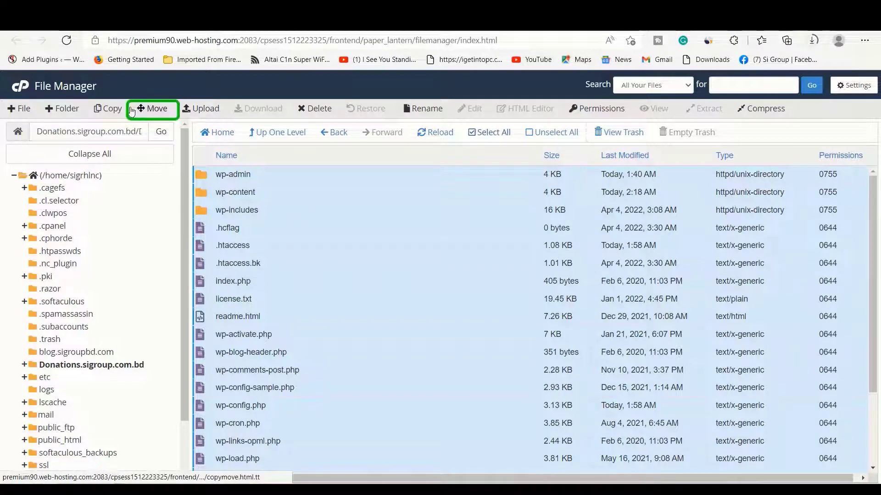
{"action": "left_click", "coordinate": [145, 108]}
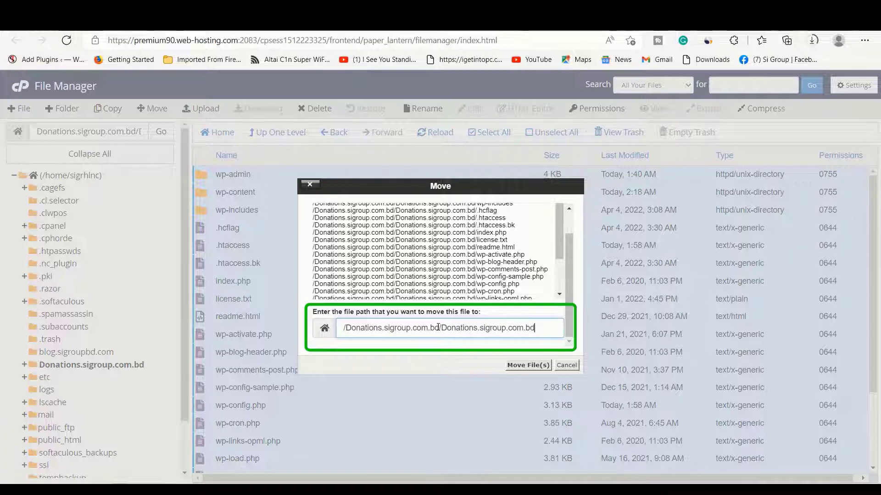
{"action": "left_click_drag", "start_coordinate": [439, 328], "coordinate": [530, 328]}
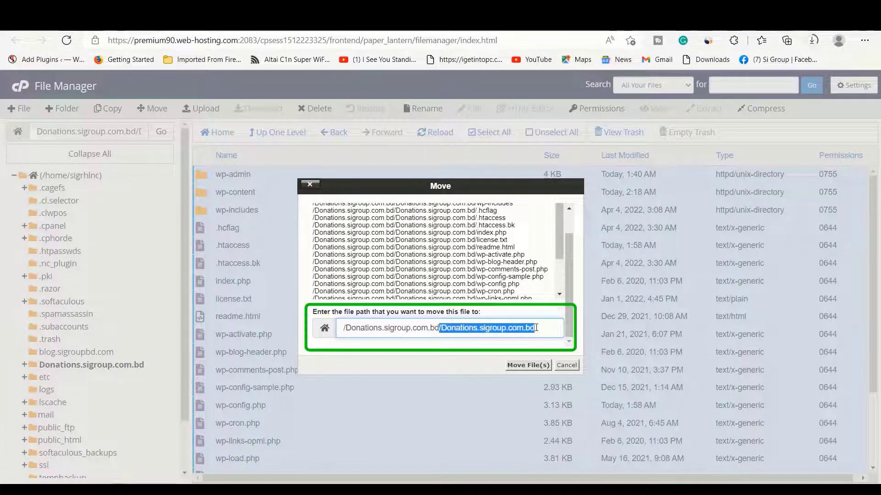
{"action": "key", "text": "BackSpace"}
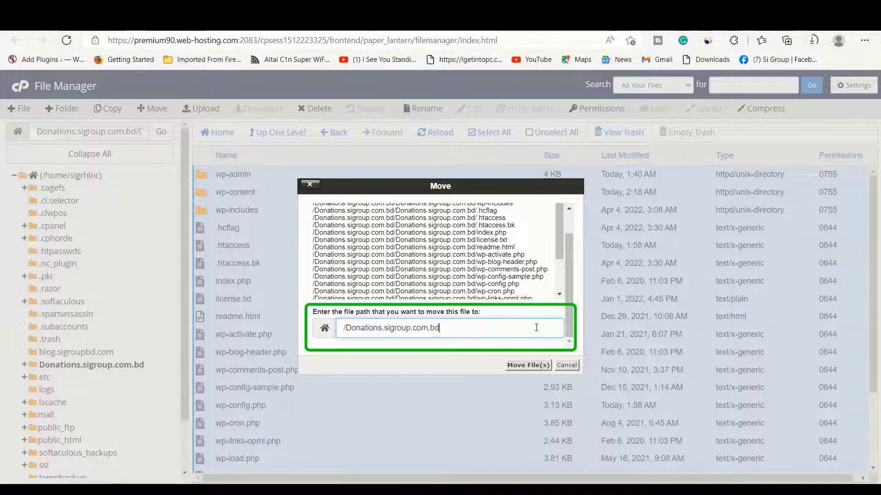
{"action": "left_click", "coordinate": [525, 365]}
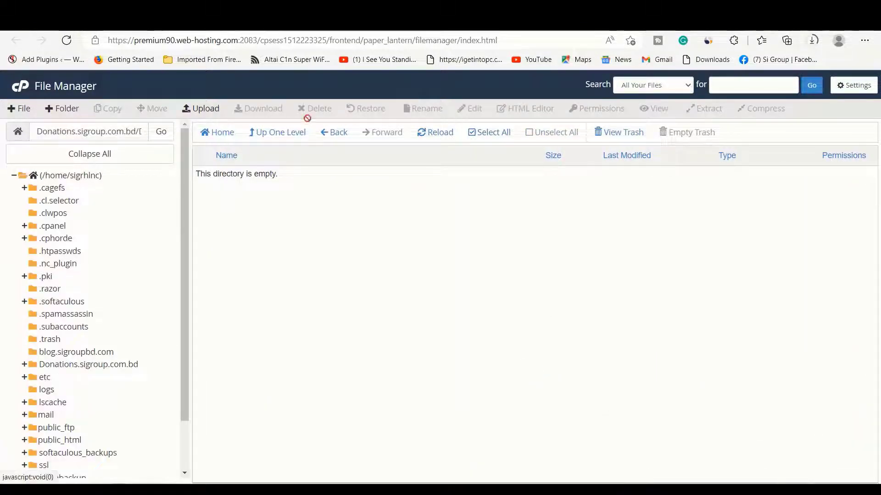
- Return to the parent Donations.sigroup.com.bd folder, review its contents, and expand it in the directory tree
{"action": "left_click", "coordinate": [337, 133]}
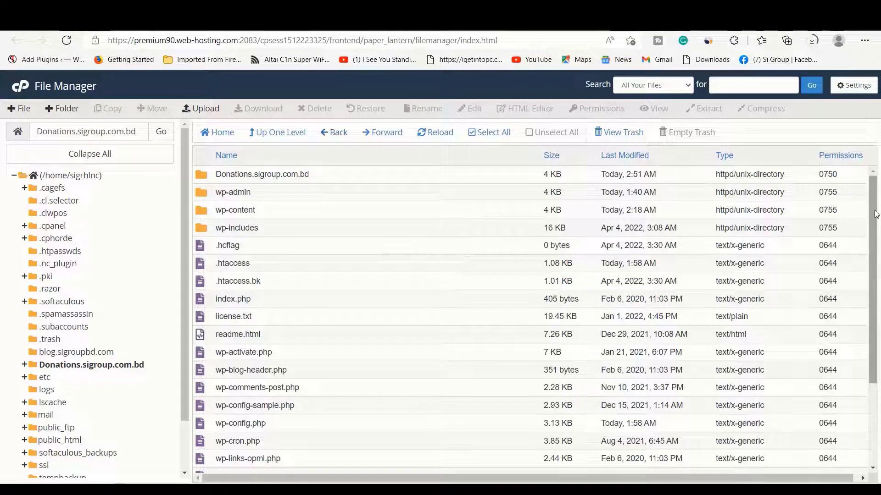
{"action": "scroll", "coordinate": [875, 214], "scroll_direction": "down", "scroll_amount": 3}
{"action": "scroll", "coordinate": [382, 189], "scroll_direction": "up", "scroll_amount": 3}
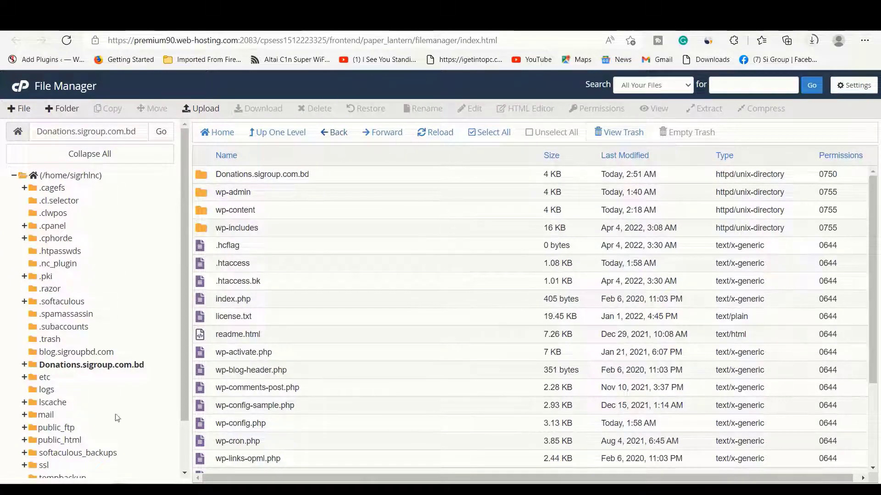
{"action": "left_click", "coordinate": [25, 367]}
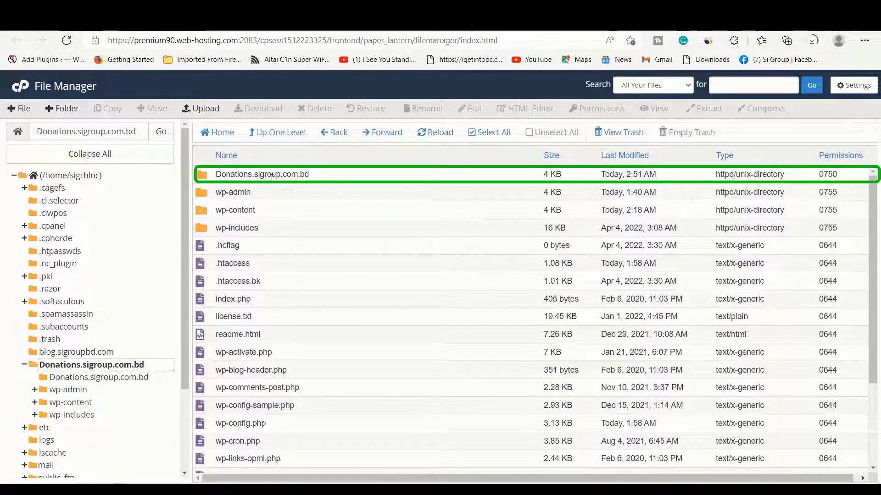
- Move the nested Donations.sigroup.com.bd folder inside /Donations.sigroup.com.bd to the trash
{"action": "left_click", "coordinate": [351, 179]}
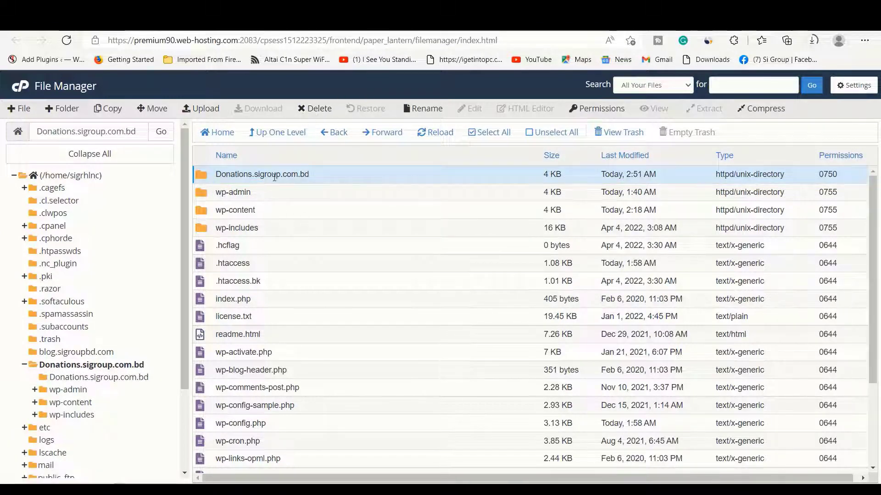
{"action": "left_click", "coordinate": [314, 110]}
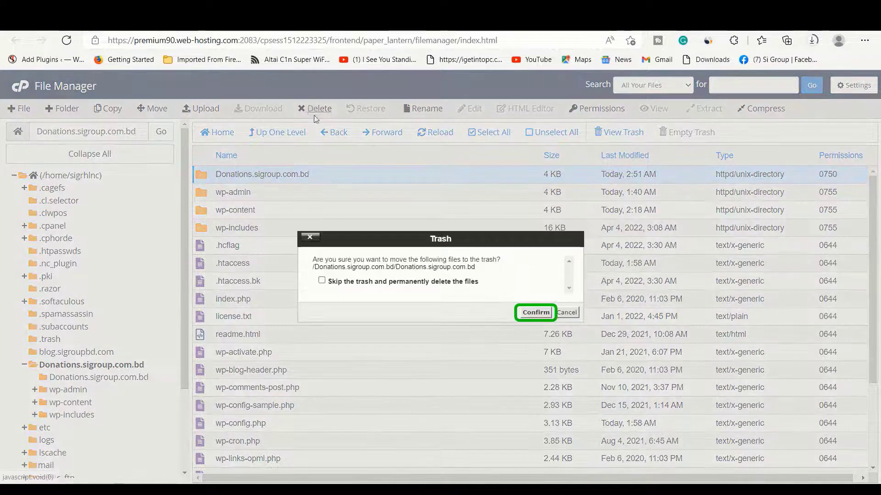
{"action": "left_click", "coordinate": [534, 313]}
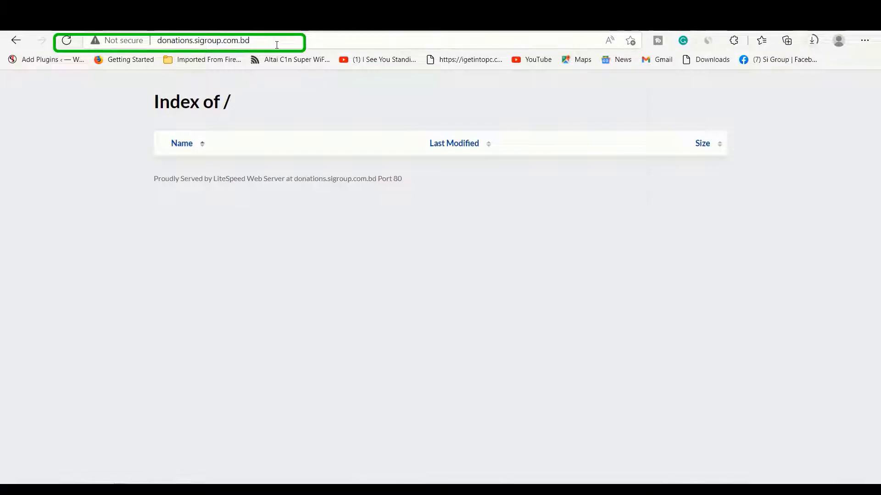
- Load donations.sigroup.com.bd in the browser and look over the restored home page
{"action": "left_click", "coordinate": [275, 45]}
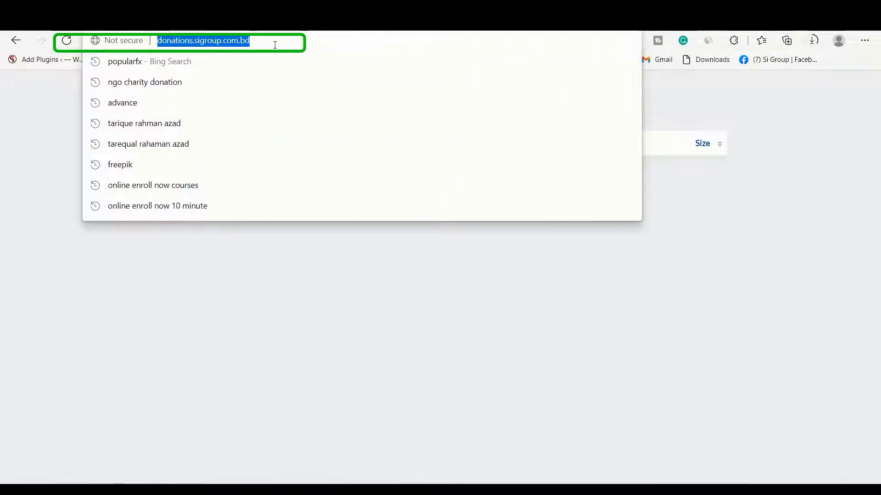
{"action": "key", "text": "Return"}
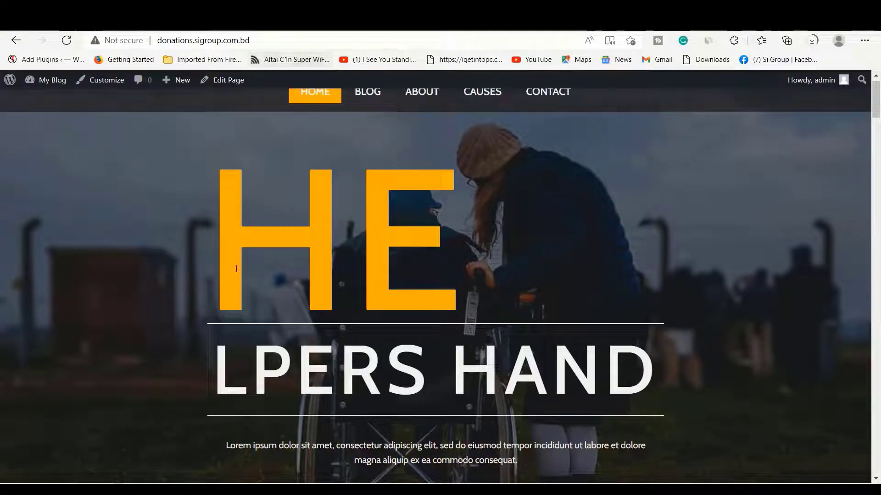
{"action": "mouse_move", "coordinate": [878, 113]}
{"action": "left_mouse_down"}
{"action": "mouse_move", "coordinate": [878, 124]}
{"action": "mouse_move", "coordinate": [880, 102]}
{"action": "left_mouse_up"}
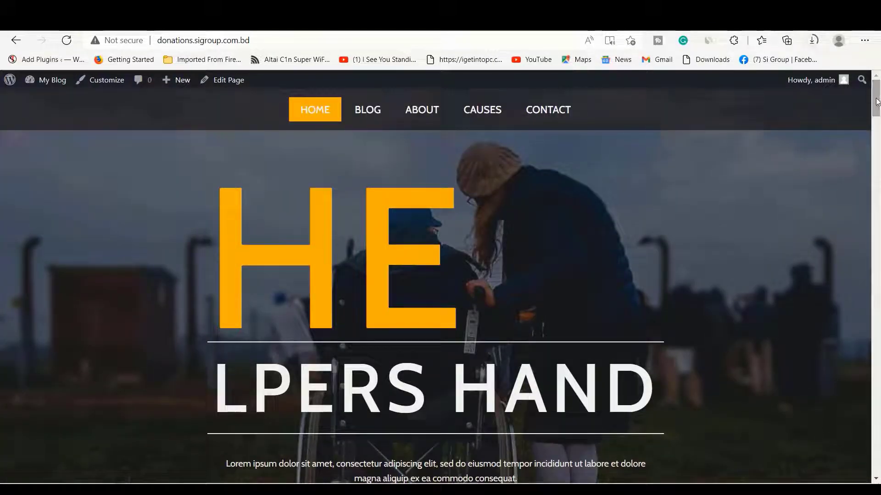
{"action": "mouse_move", "coordinate": [876, 102]}
{"action": "left_mouse_down"}
{"action": "mouse_move", "coordinate": [879, 296]}
{"action": "mouse_move", "coordinate": [879, 102]}
{"action": "left_mouse_up"}
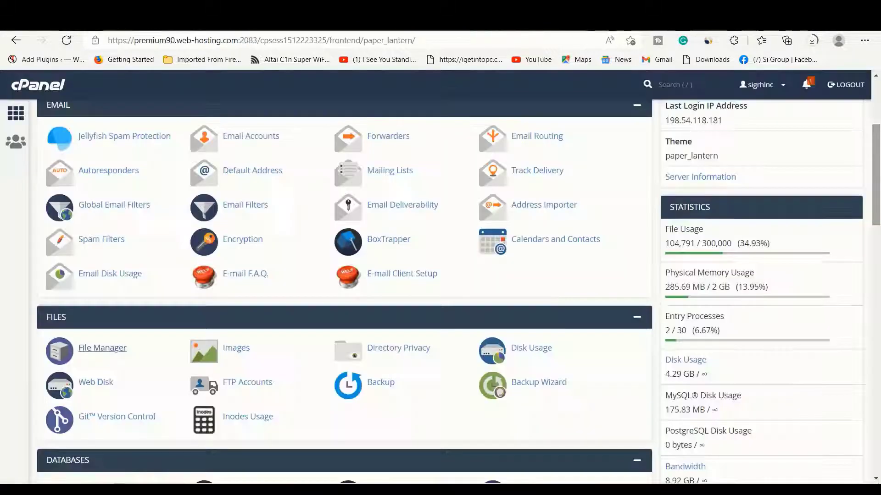
- Open phpMyAdmin from cPanel's Databases section, open the sigrhlnc_wp107 database, and browse its wpdf_options table
{"action": "scroll", "coordinate": [727, 198], "scroll_direction": "down", "scroll_amount": 6}
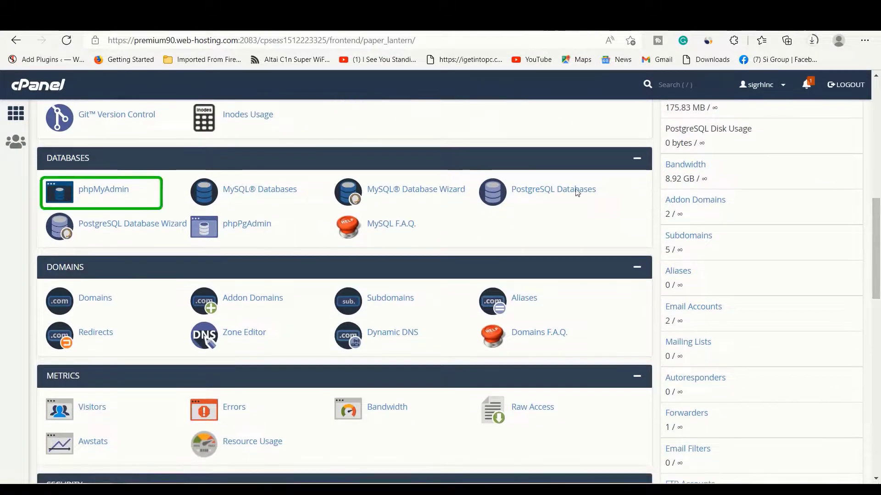
{"action": "left_click", "coordinate": [106, 193]}
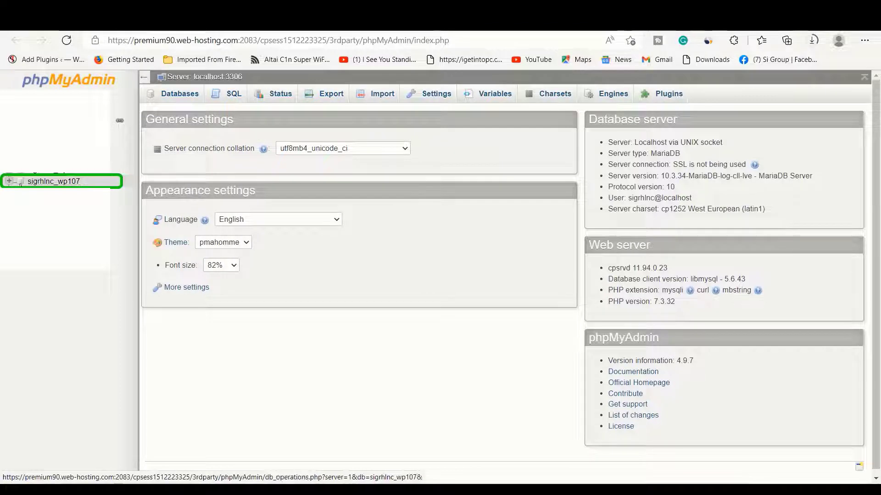
{"action": "left_click", "coordinate": [51, 182]}
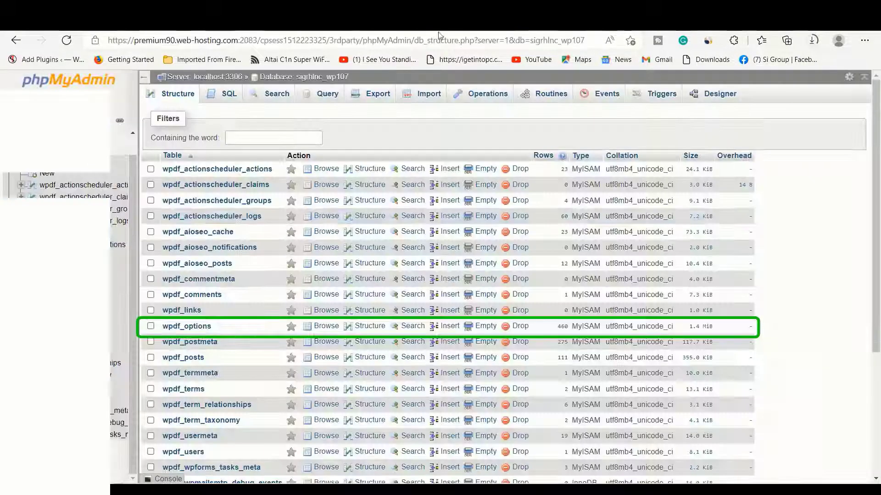
{"action": "left_click", "coordinate": [180, 327]}
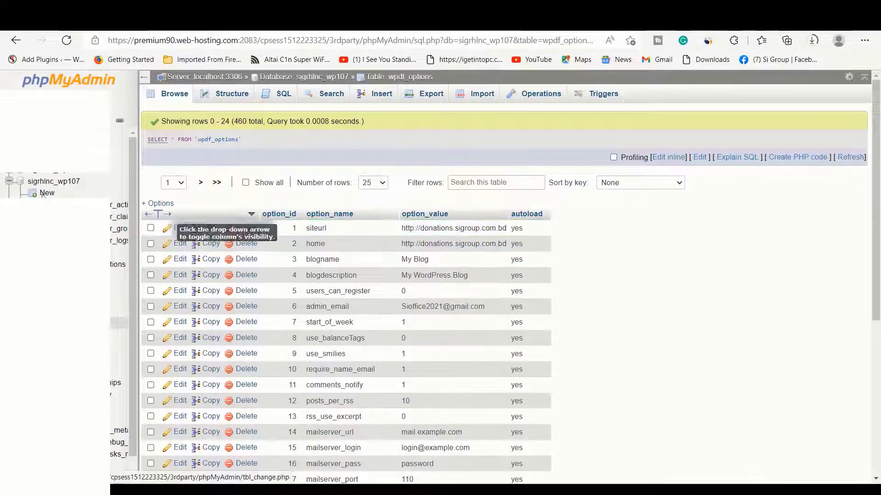
- Reopen the sigrhlnc_wp107 database, select all its tables, and drop them with foreign key checks enabled
{"action": "left_click", "coordinate": [9, 181]}
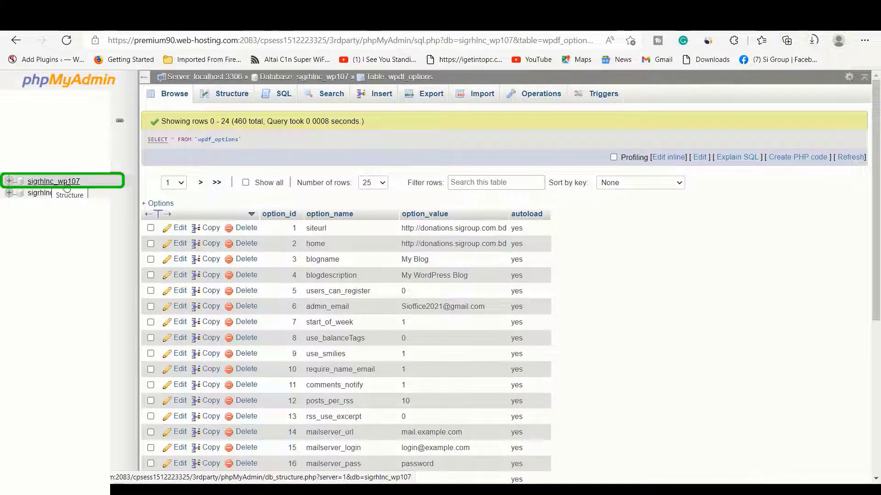
{"action": "left_click", "coordinate": [66, 184]}
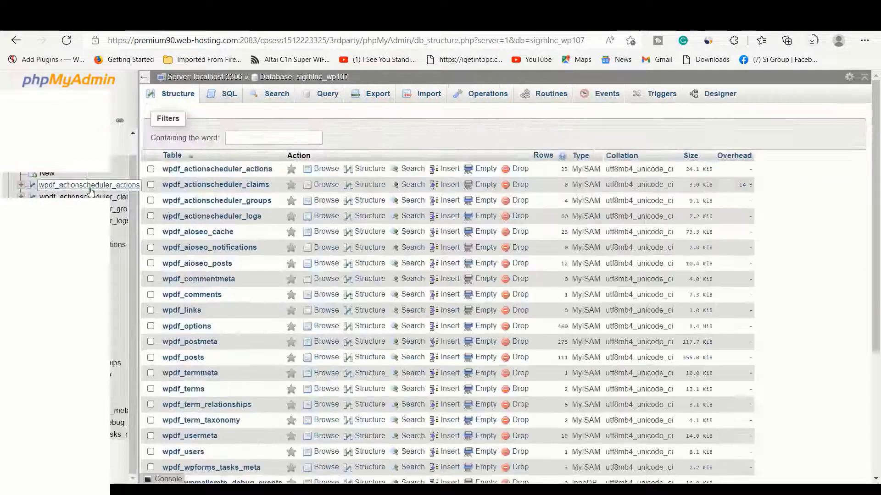
{"action": "scroll", "coordinate": [436, 219], "scroll_direction": "down", "scroll_amount": 4}
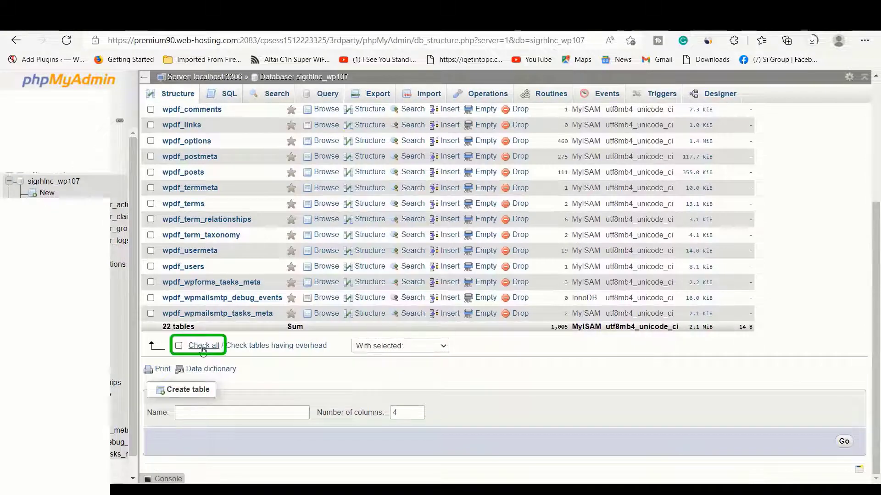
{"action": "left_click", "coordinate": [197, 348]}
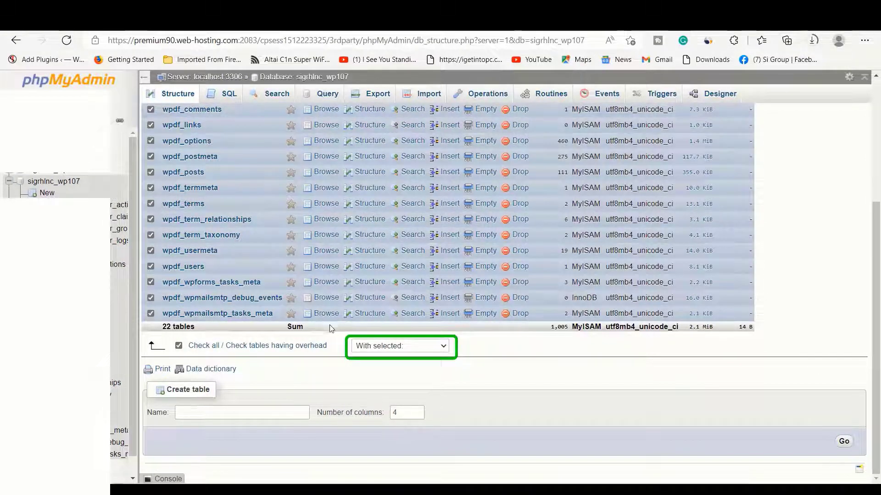
{"action": "left_click", "coordinate": [399, 347]}
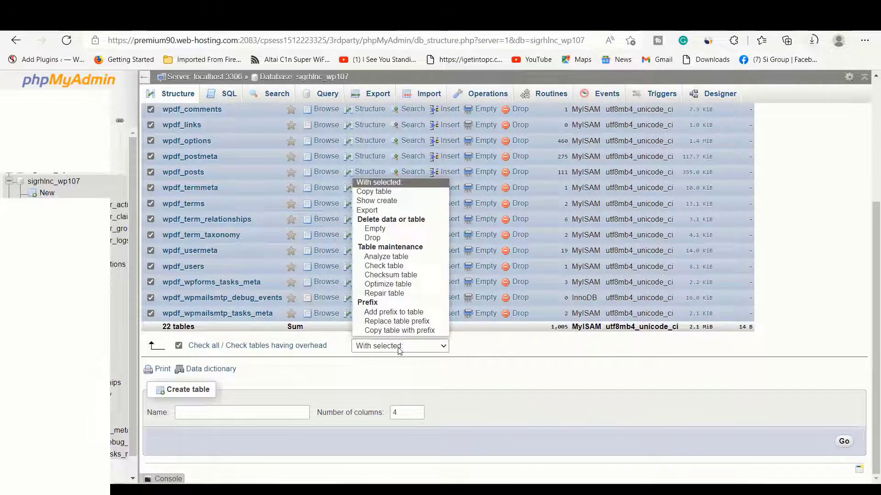
{"action": "left_click", "coordinate": [394, 238]}
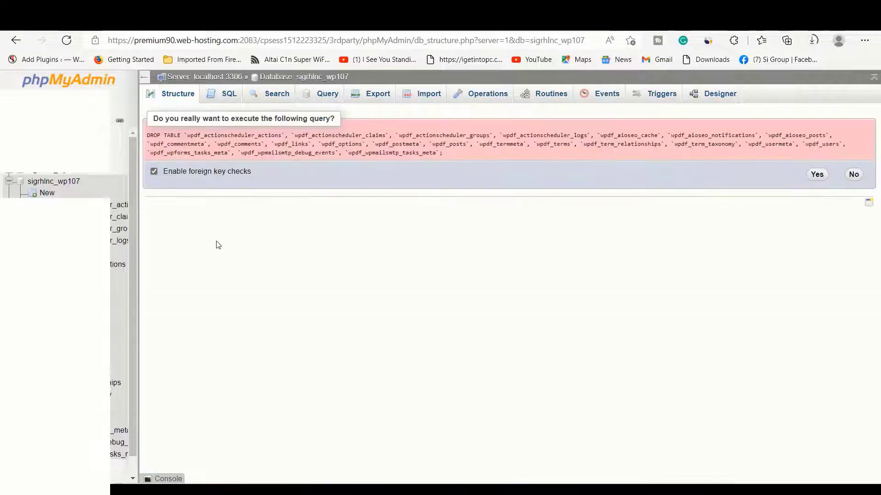
{"action": "left_click", "coordinate": [821, 179]}
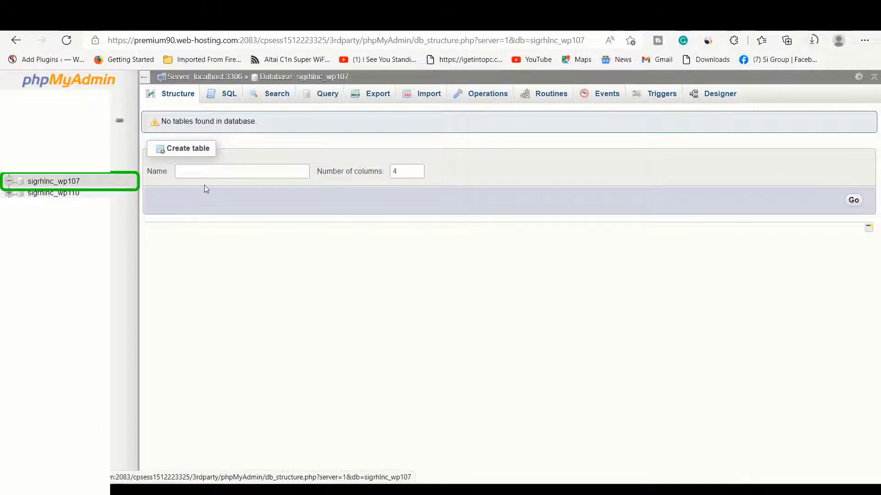
- Check the sigrhlnc_wp107 database in the navigation tree and its structure view for remaining tables
{"action": "left_click", "coordinate": [35, 183]}
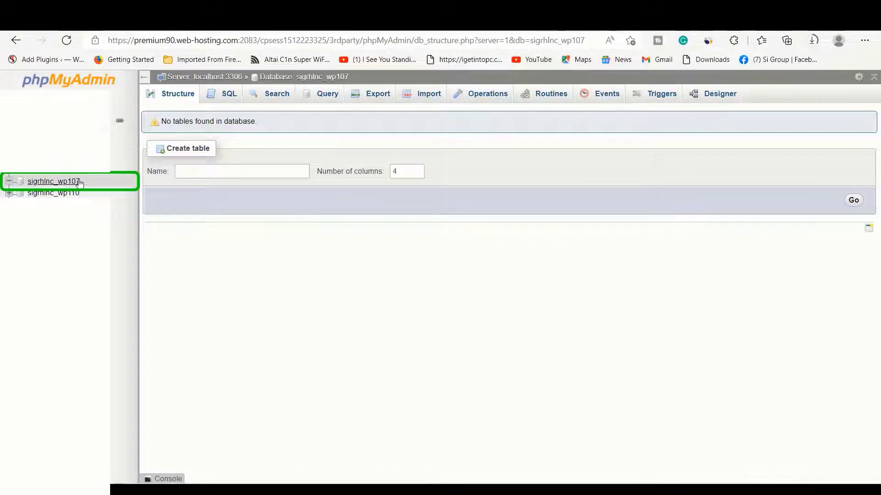
{"action": "left_click", "coordinate": [11, 182]}
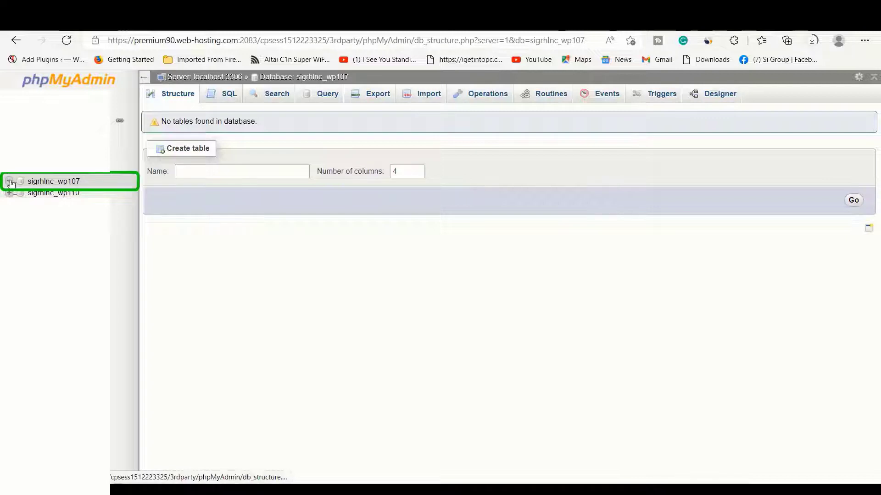
{"action": "left_click", "coordinate": [52, 182]}
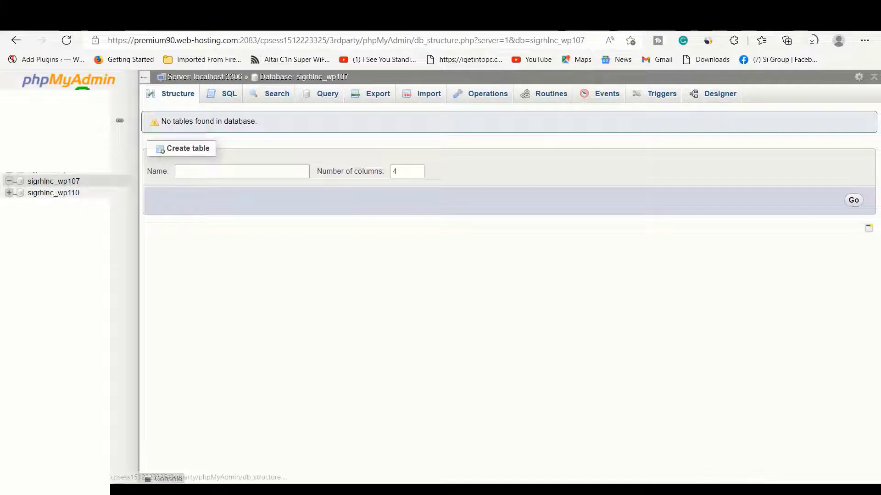
{"action": "left_click", "coordinate": [83, 92]}
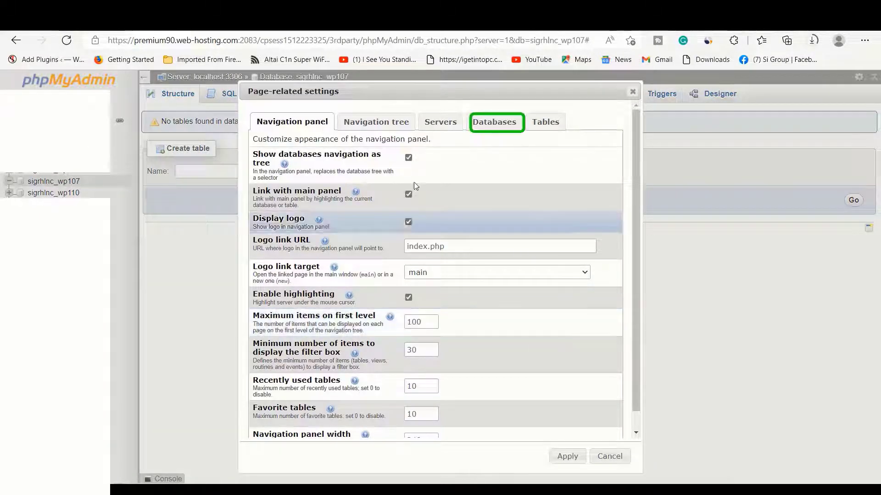
{"action": "left_click", "coordinate": [487, 123]}
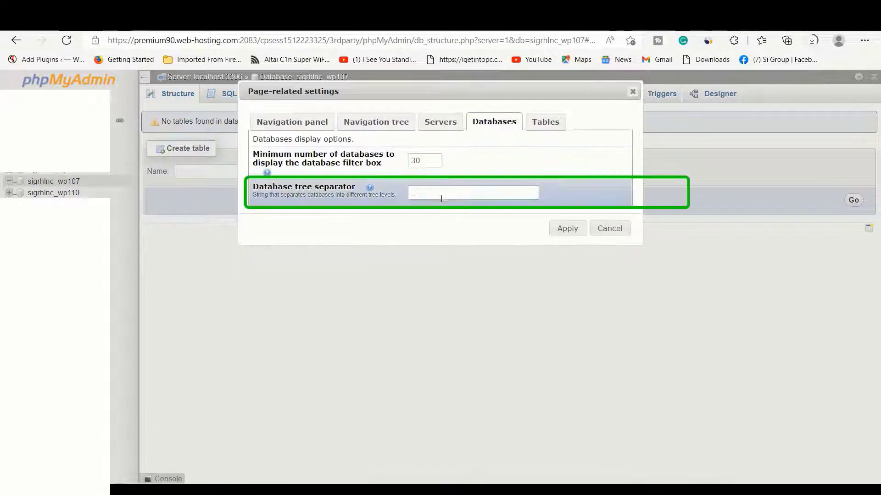
{"action": "left_click", "coordinate": [543, 126]}
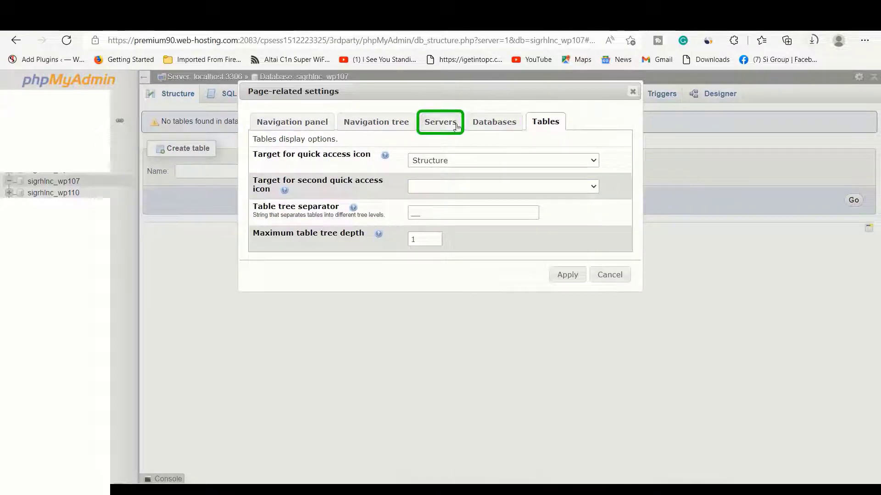
{"action": "left_click", "coordinate": [438, 123]}
{"action": "left_click", "coordinate": [398, 123]}
{"action": "left_click", "coordinate": [318, 128]}
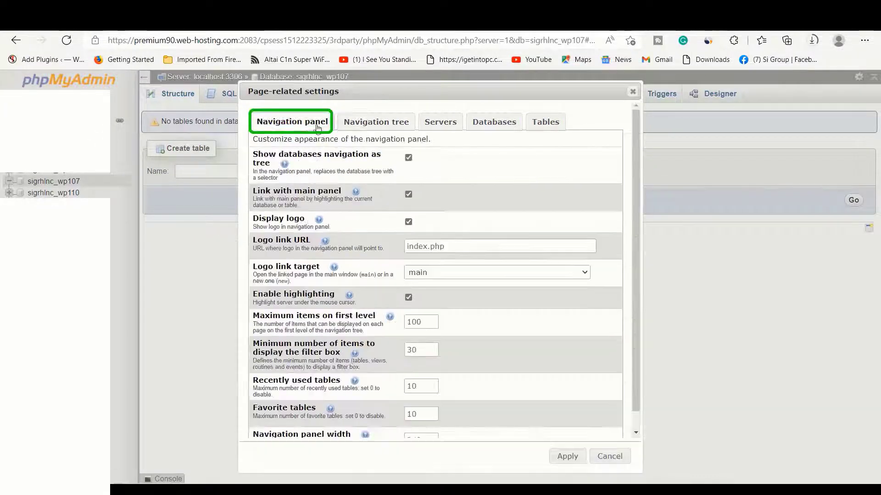
{"action": "left_click", "coordinate": [610, 457]}
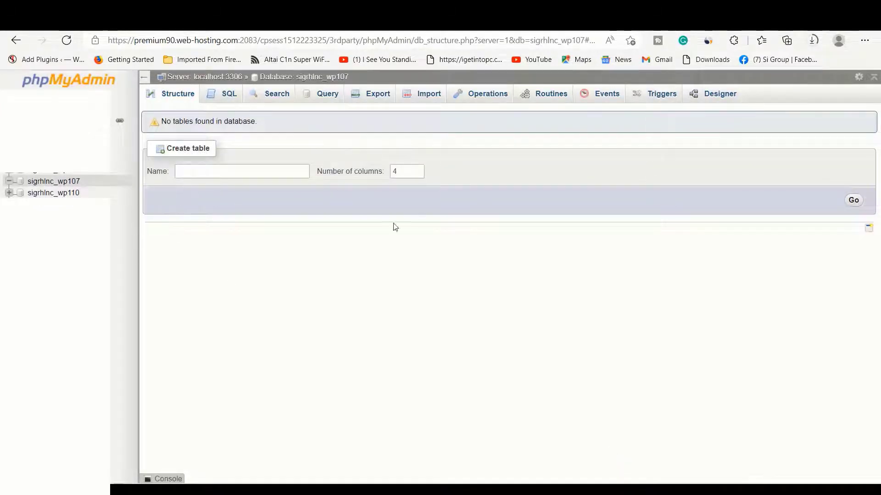
{"action": "left_click", "coordinate": [372, 93]}
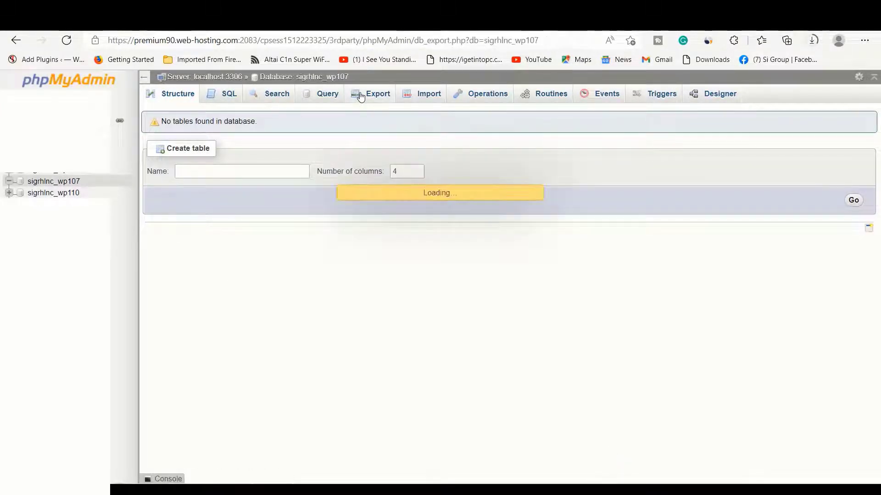
{"action": "left_click", "coordinate": [40, 184]}
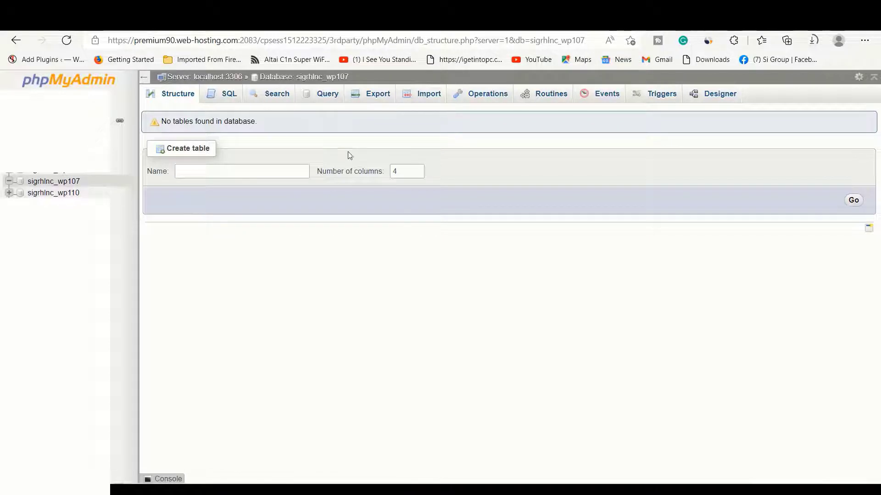
- Import sigrhlnc_wp107.sql from Downloads into the sigrhlnc_wp107 database in SQL format with utf-8, and review the import result
{"action": "left_click", "coordinate": [417, 102]}
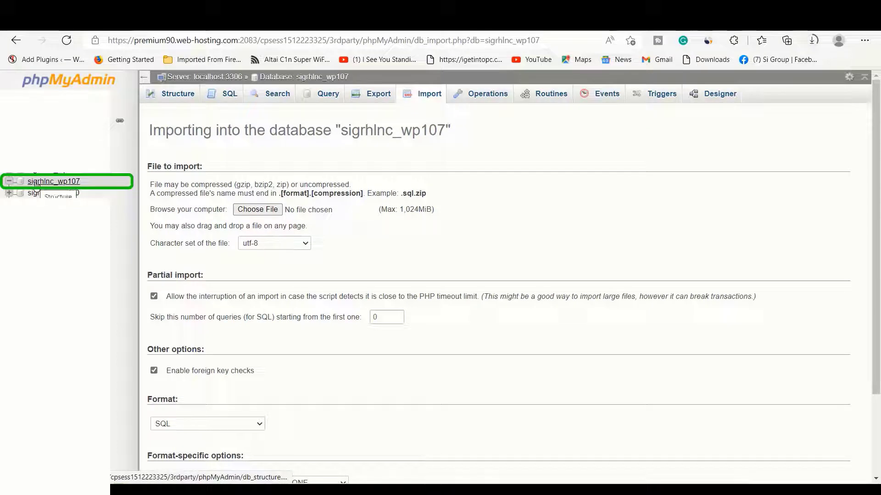
{"action": "left_click", "coordinate": [258, 209]}
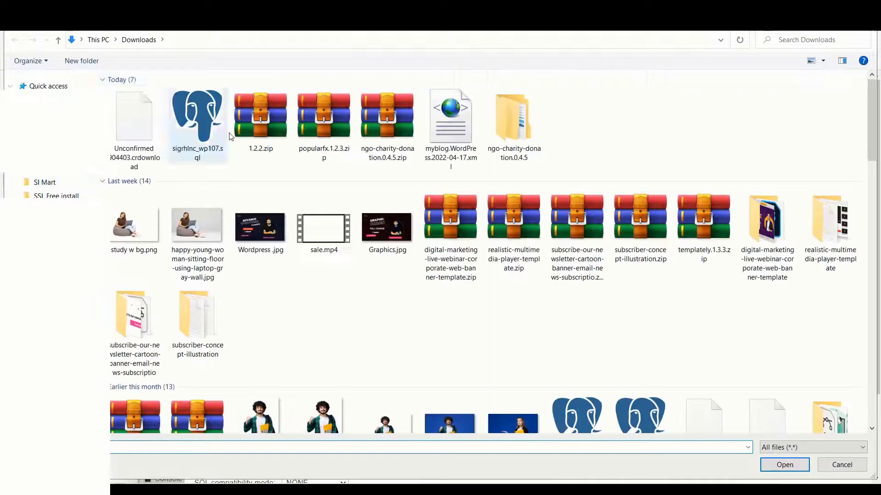
{"action": "double_click", "coordinate": [202, 136]}
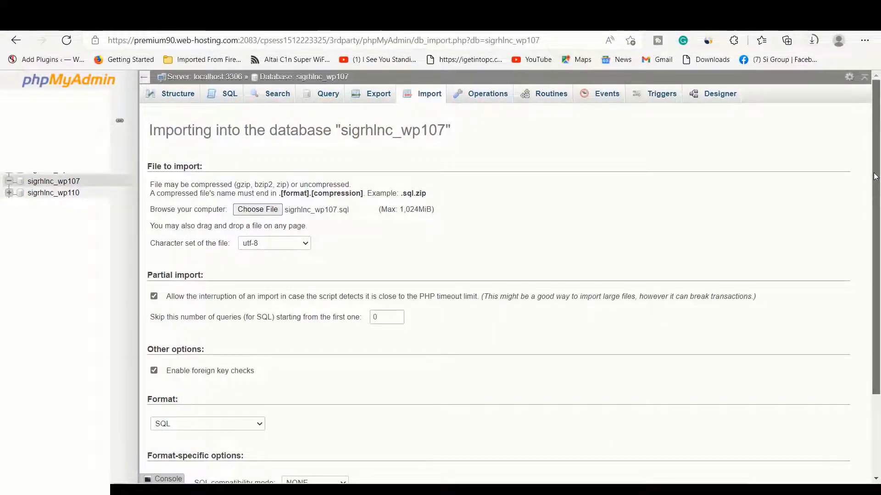
{"action": "scroll", "coordinate": [876, 175], "scroll_direction": "down", "scroll_amount": 3}
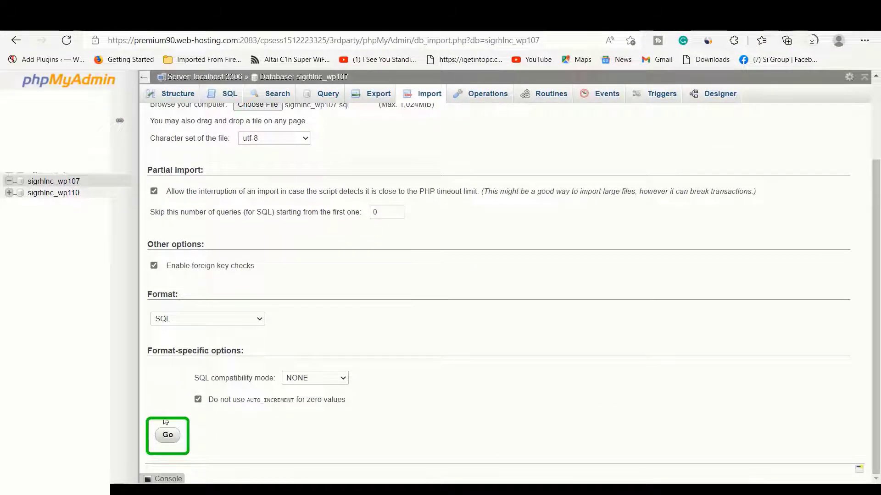
{"action": "left_click", "coordinate": [167, 436]}
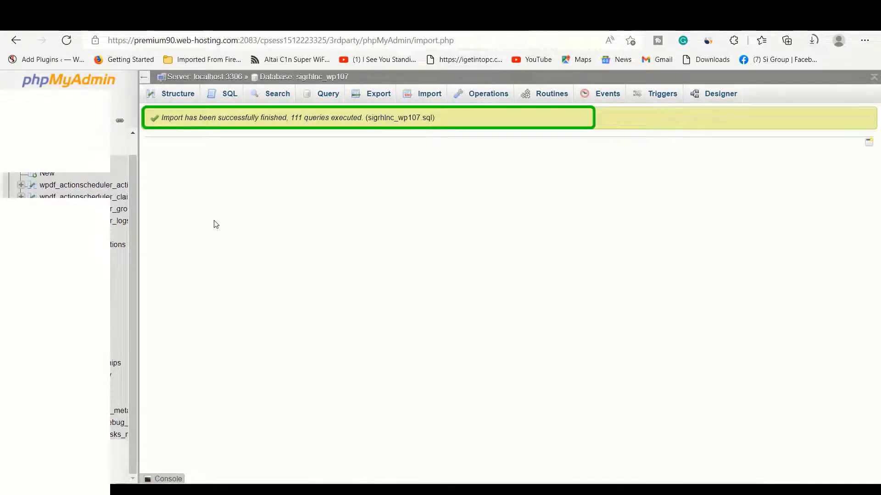
{"action": "left_click_drag", "start_coordinate": [161, 118], "coordinate": [280, 121]}
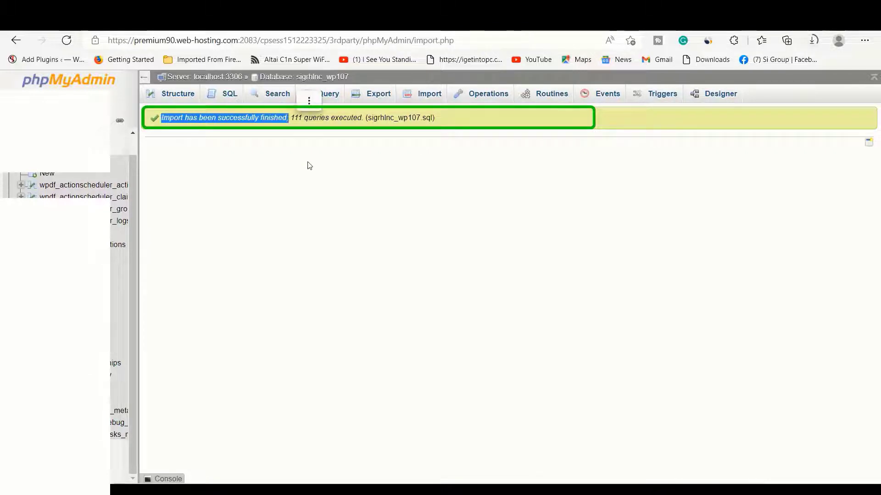
{"action": "left_click", "coordinate": [469, 130]}
{"action": "left_click_drag", "start_coordinate": [465, 121], "coordinate": [172, 120]}
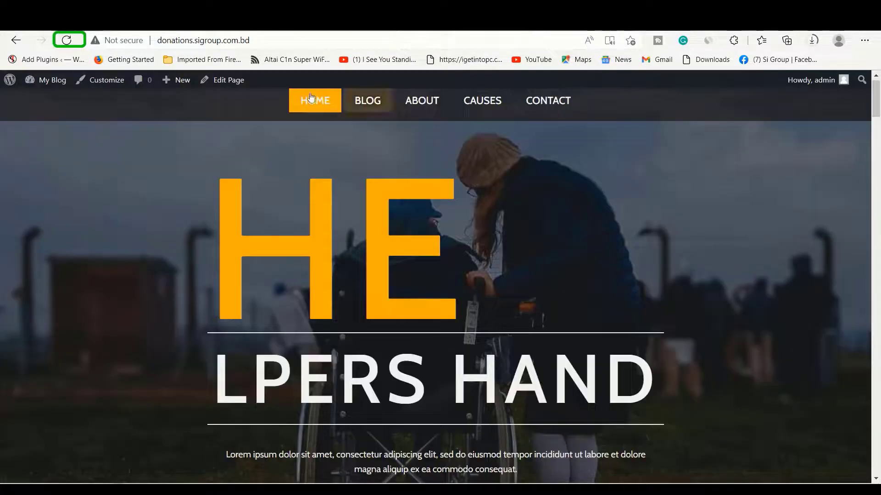
- Reload donations.sigroup.com.bd and inspect its home page after the database import
{"action": "left_click", "coordinate": [66, 40]}
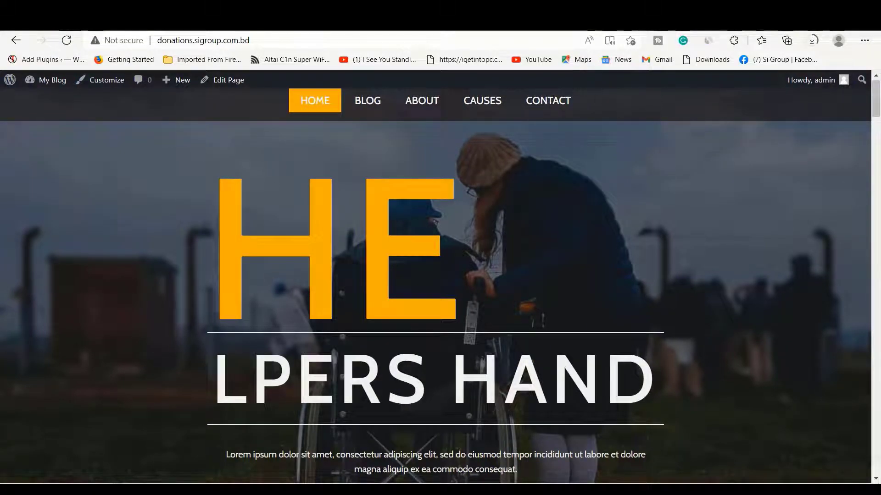
{"action": "mouse_move", "coordinate": [876, 96]}
{"action": "left_mouse_down"}
{"action": "mouse_move", "coordinate": [879, 463]}
{"action": "mouse_move", "coordinate": [877, 84]}
{"action": "left_mouse_up"}
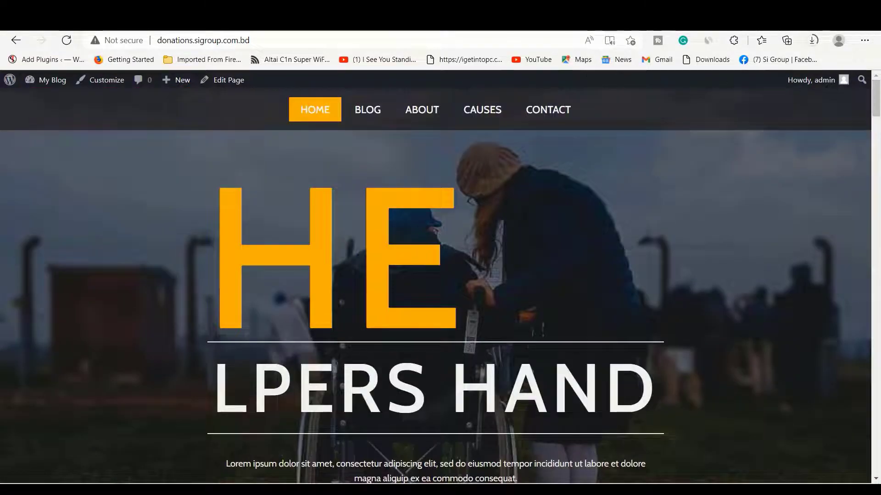